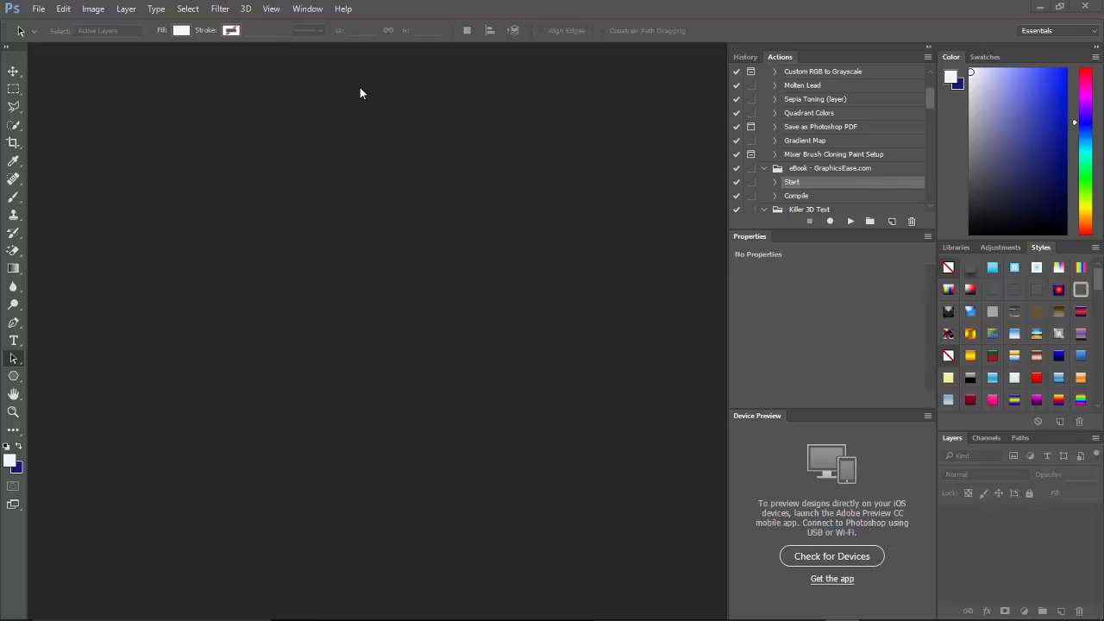
# Check that the eBook - GraphicsEase.atn actions are already installed, cancelling the reload.
pyautogui.click(311, 9)
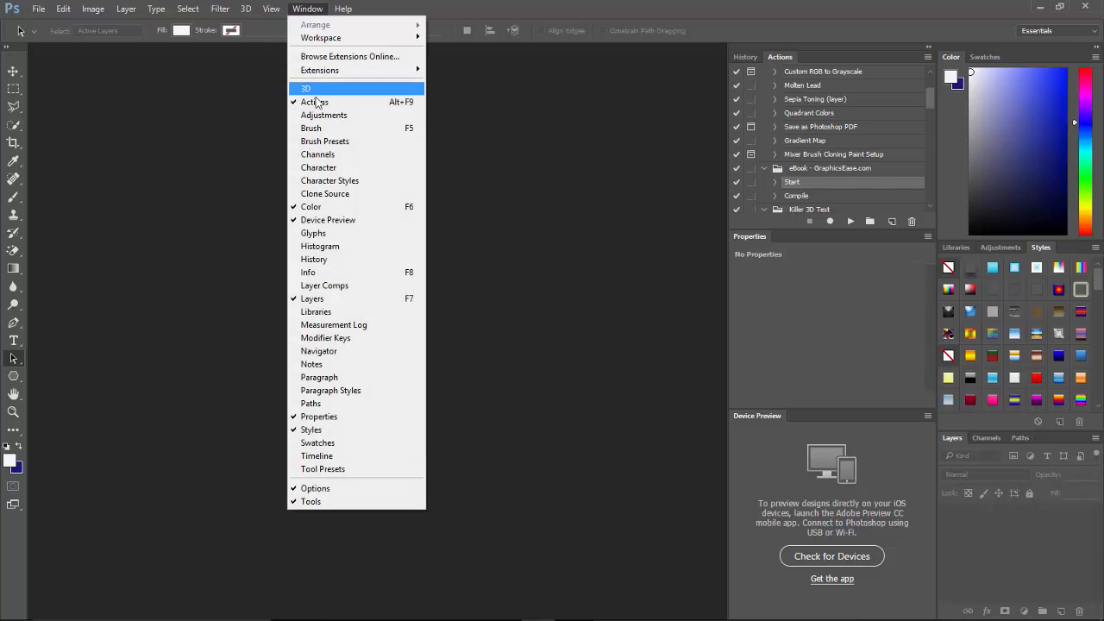
pyautogui.click(310, 10)
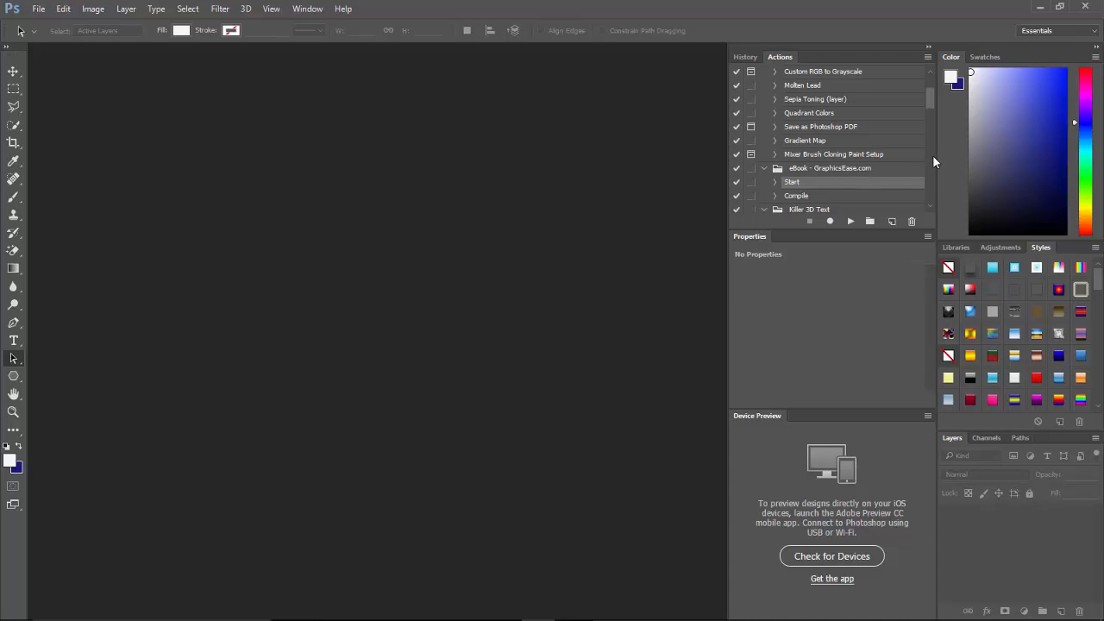
pyautogui.click(928, 58)
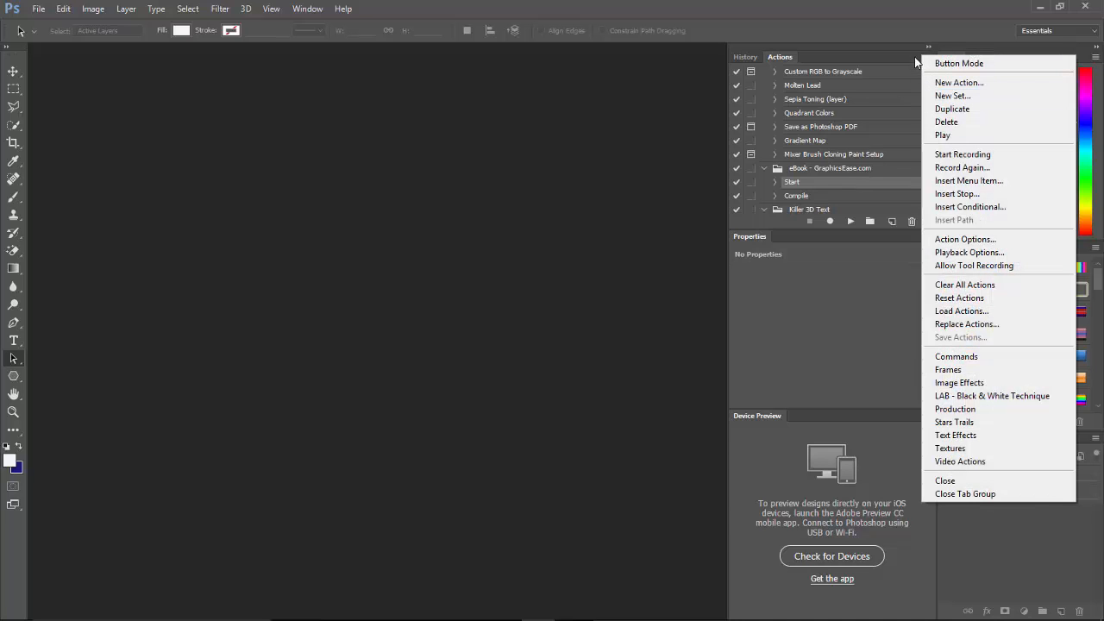
pyautogui.click(961, 312)
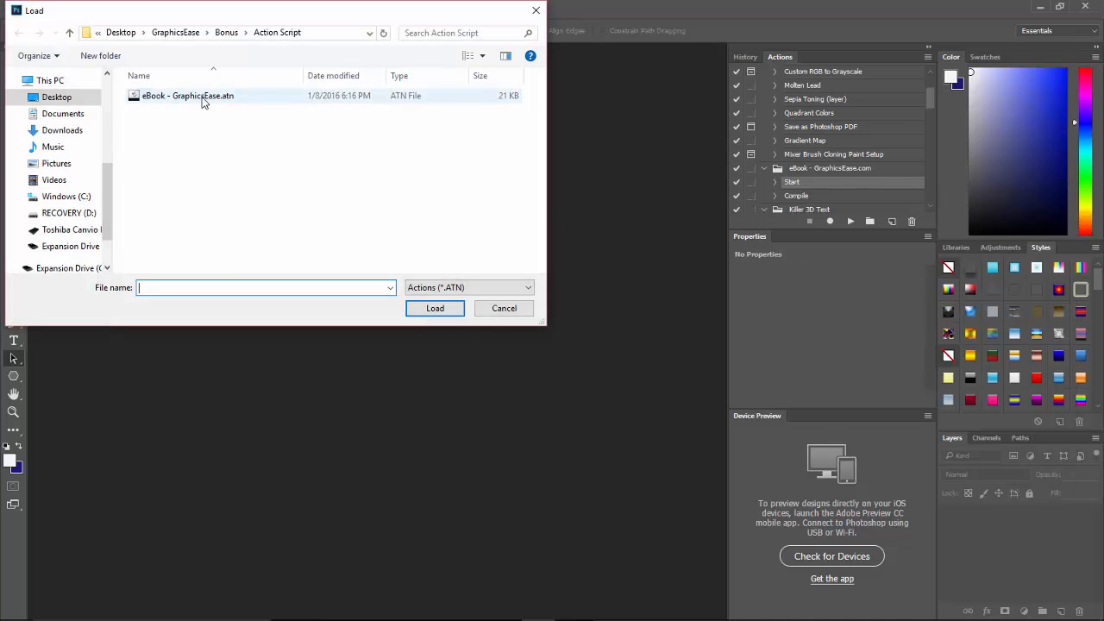
pyautogui.click(203, 98)
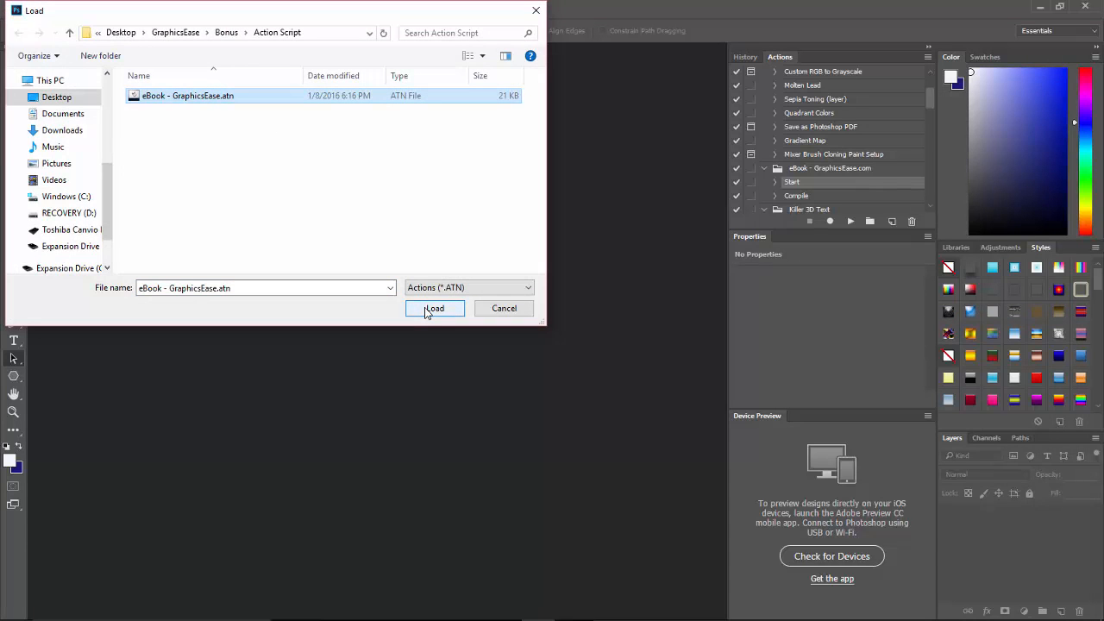
pyautogui.click(494, 308)
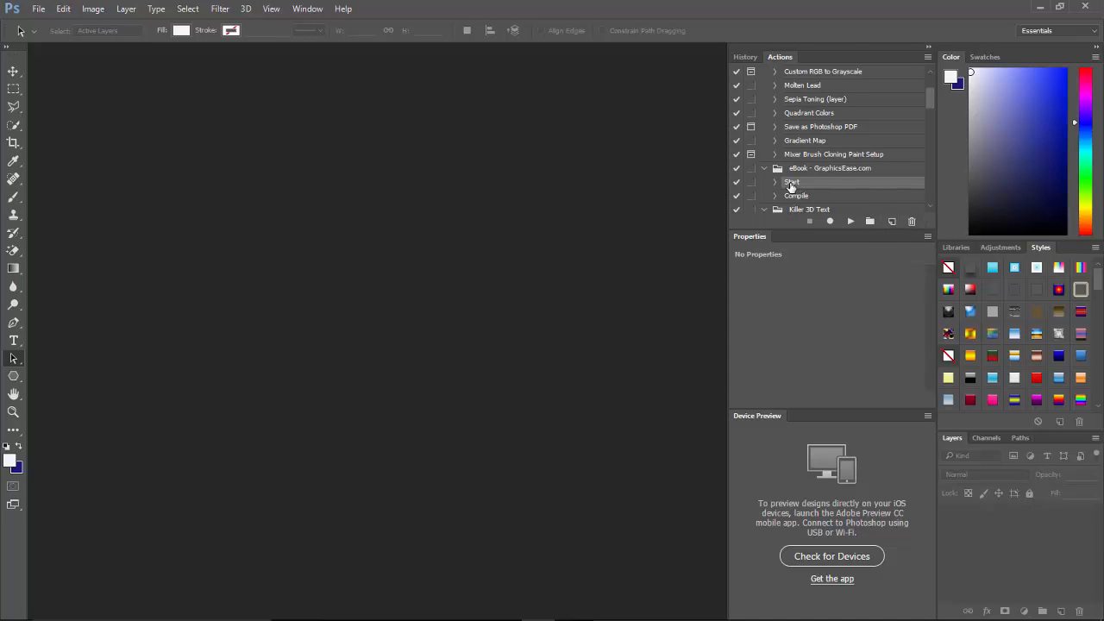
# Run the Start action and confirm the image size stays 1300 × 1600 px.
pyautogui.click(852, 222)
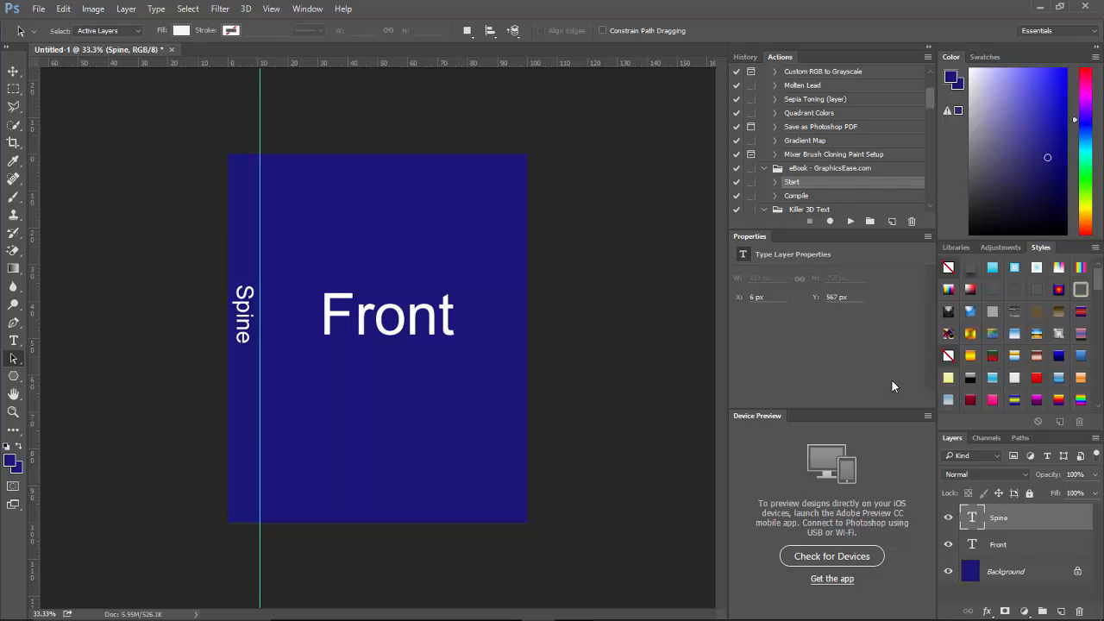
pyautogui.click(92, 12)
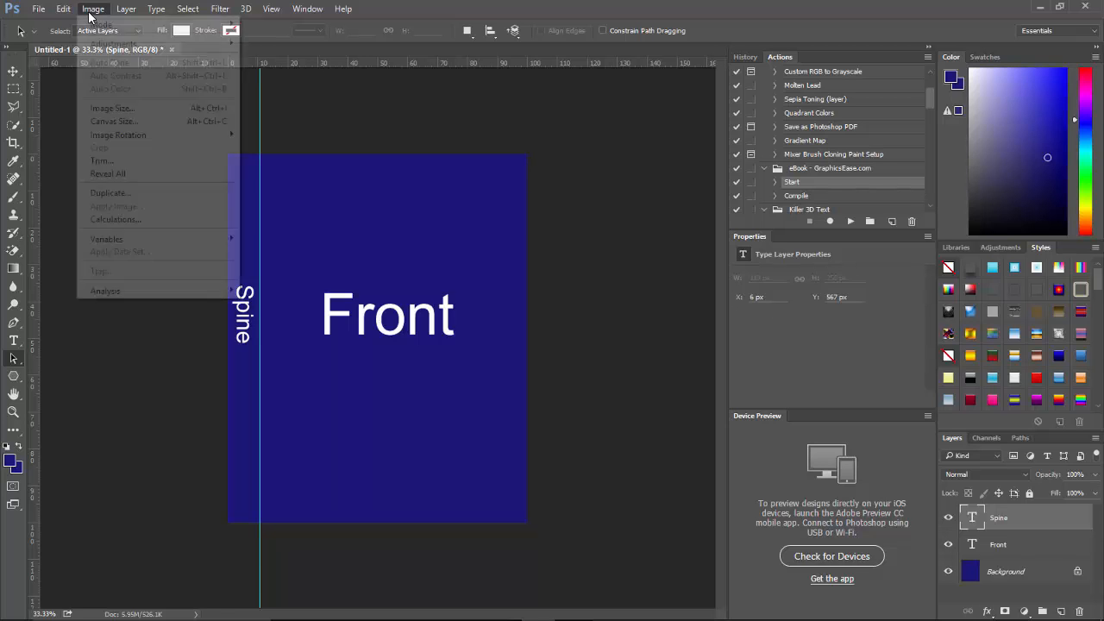
pyautogui.click(112, 109)
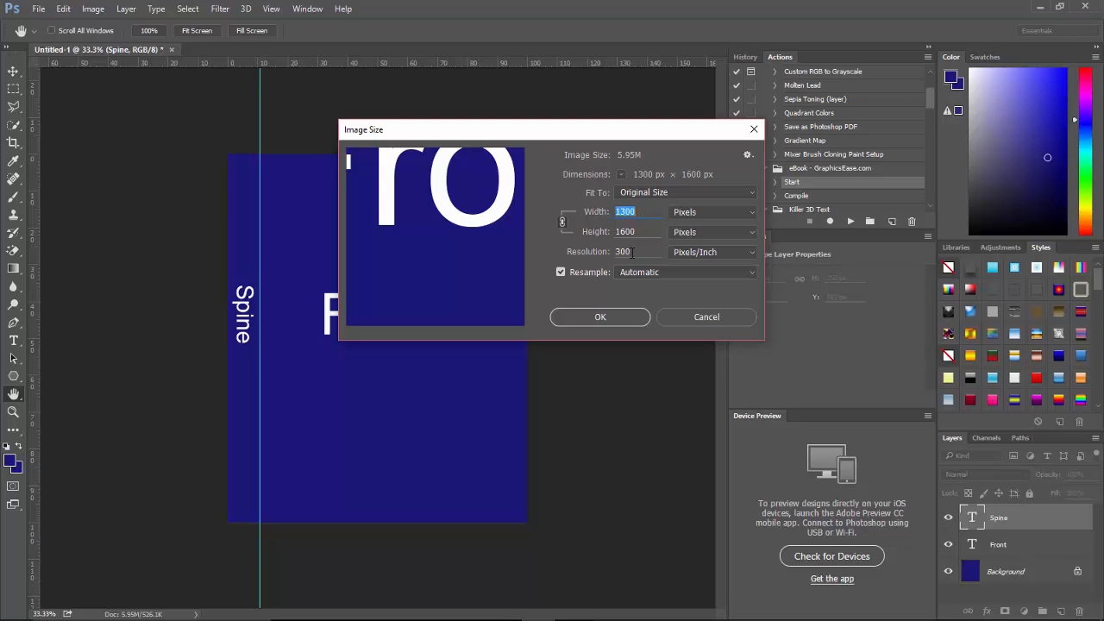
pyautogui.click(601, 317)
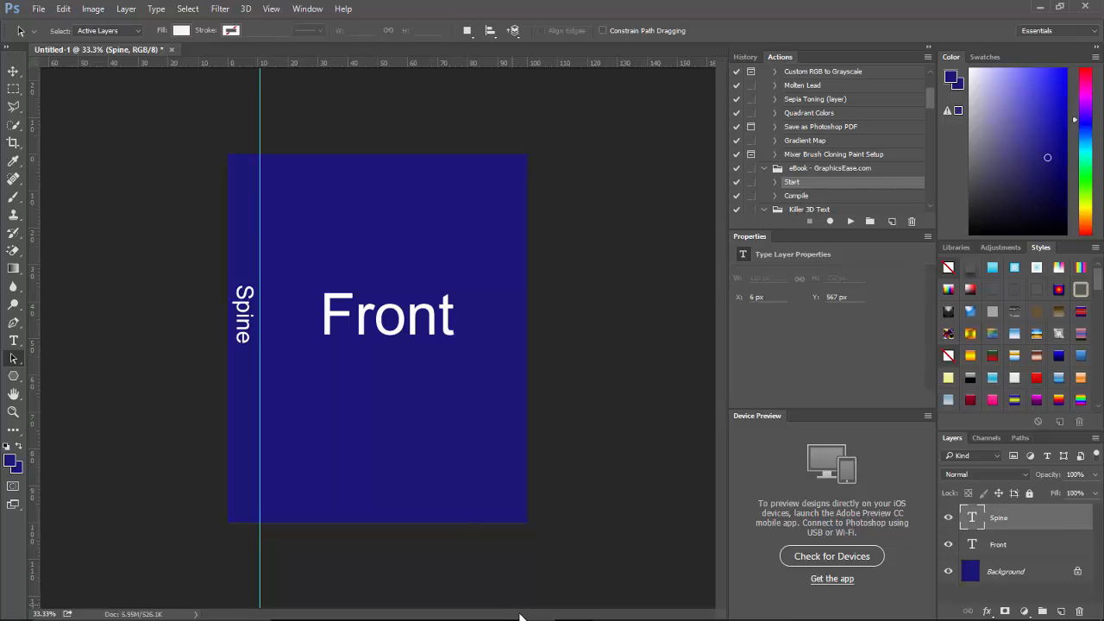
pyautogui.moveTo(516, 617)
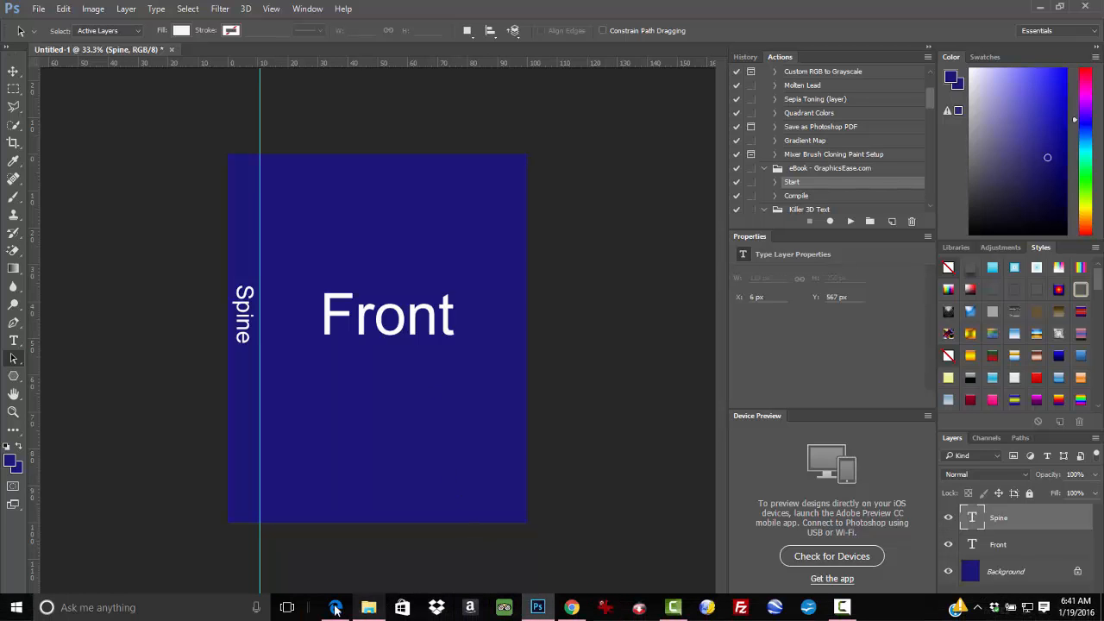
pyautogui.click(335, 607)
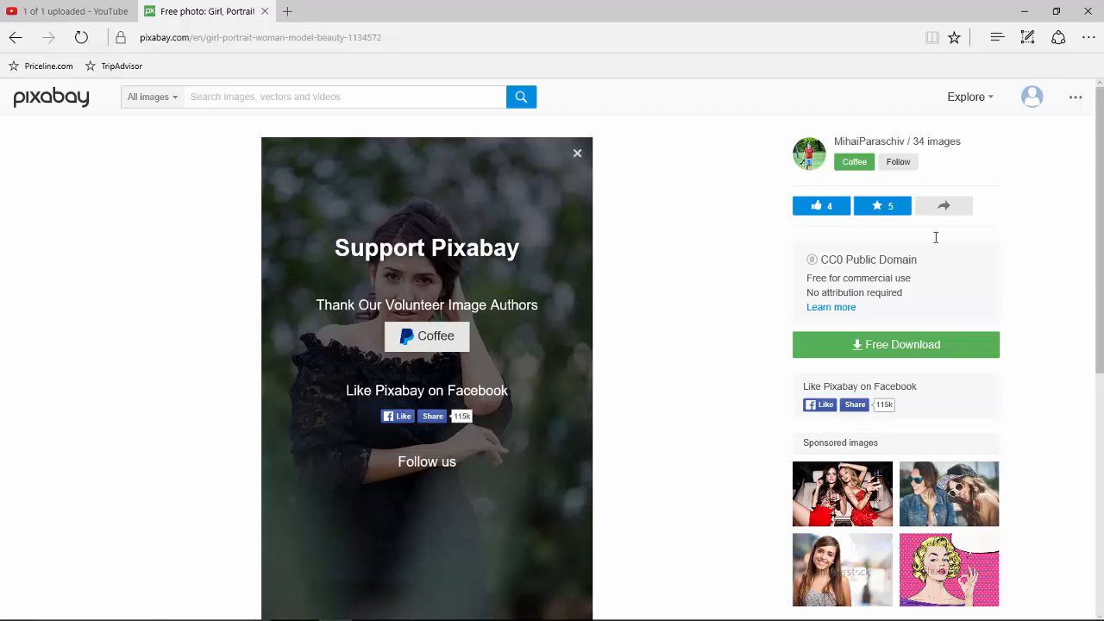
pyautogui.click(1027, 14)
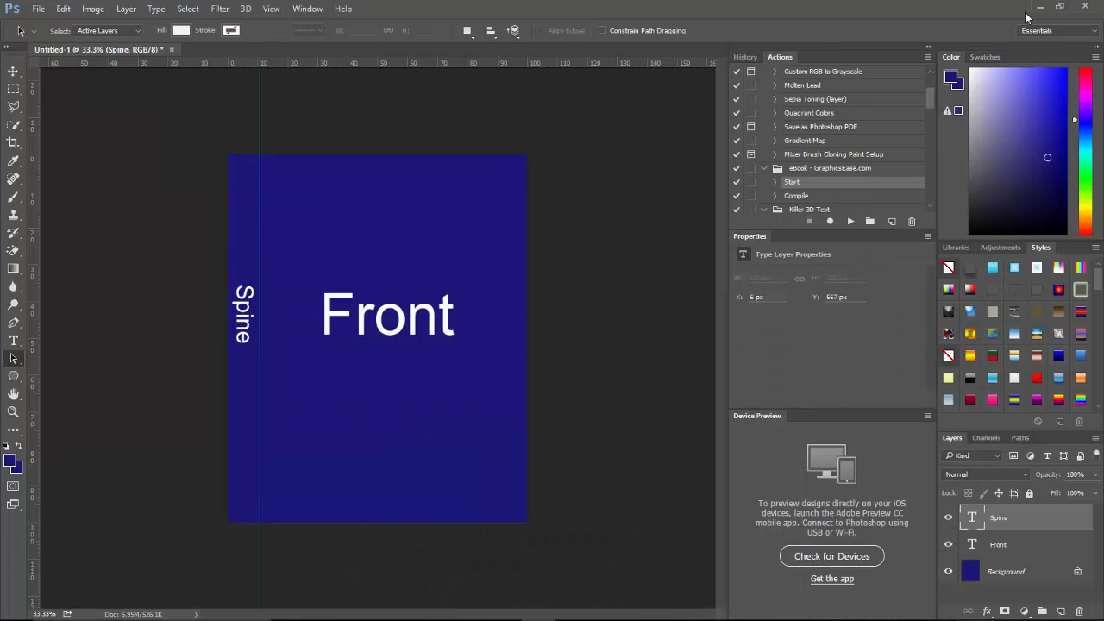
pyautogui.moveTo(554, 608)
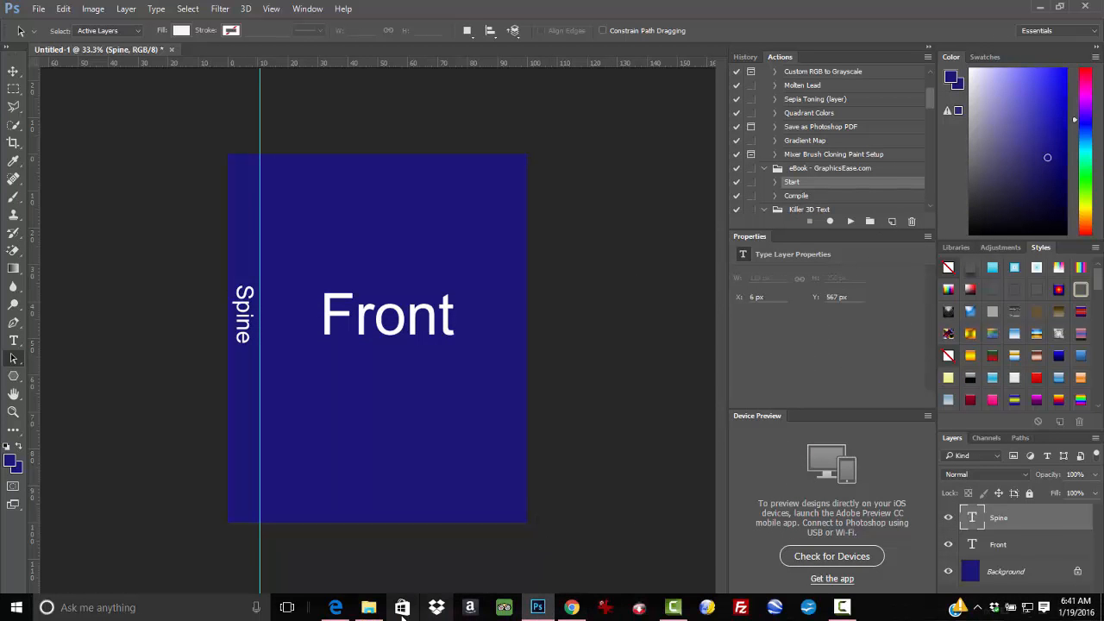
# Drag girl-1134572_1920.jpg from the Downloads folder onto the Photoshop canvas.
pyautogui.click(369, 607)
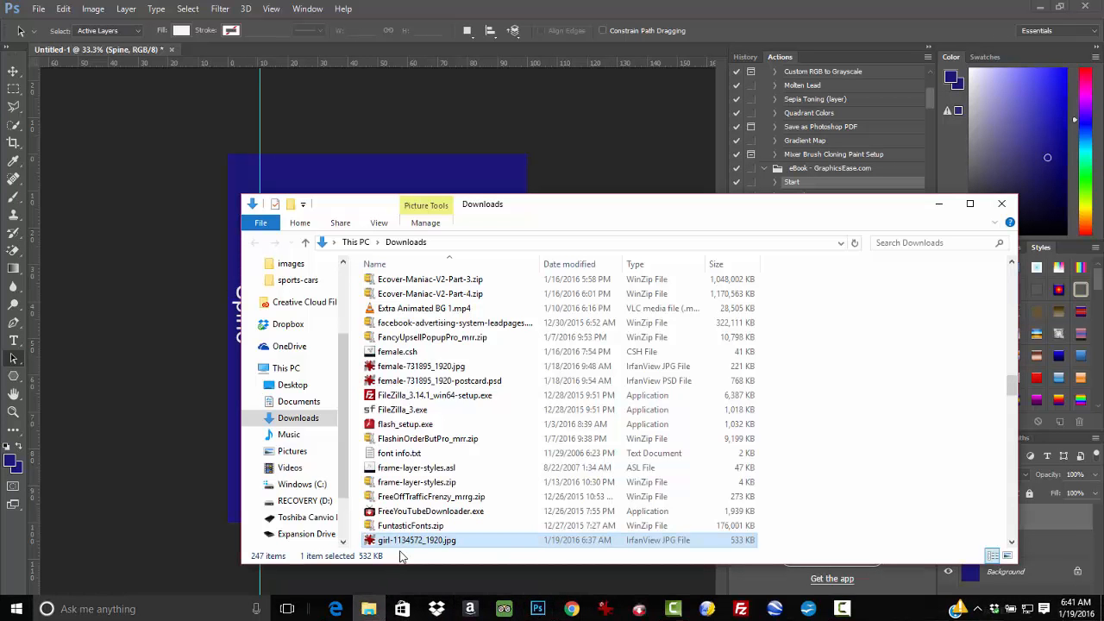
pyautogui.moveTo(401, 545); pyautogui.dragTo(148, 404)
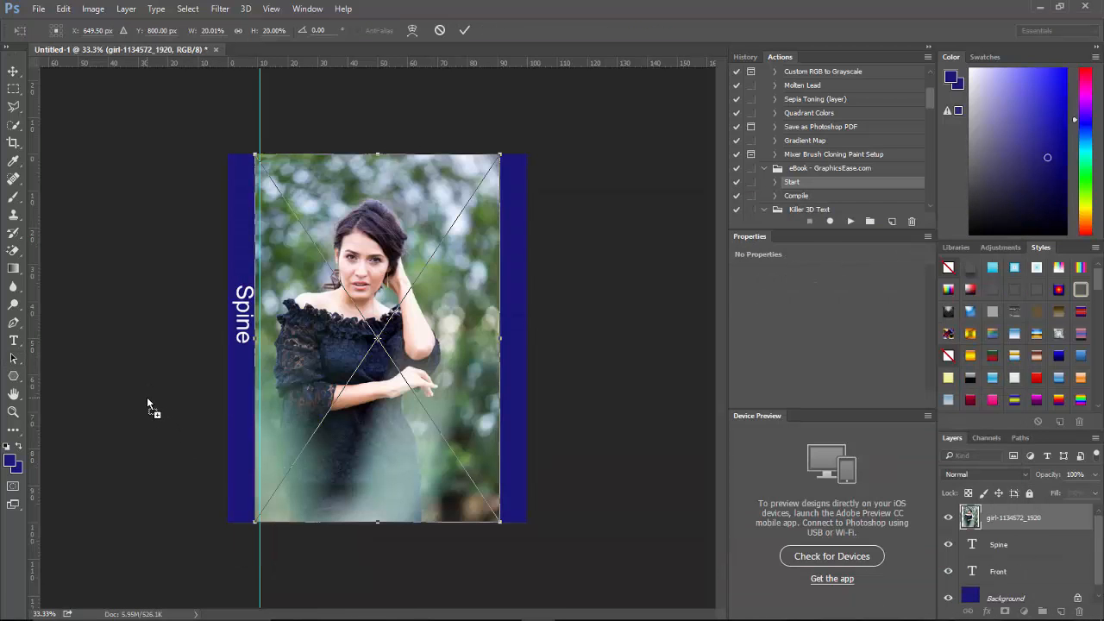
# Stretch the placed photo's left and right edges to the canvas edges and commit it.
pyautogui.click(96, 10)
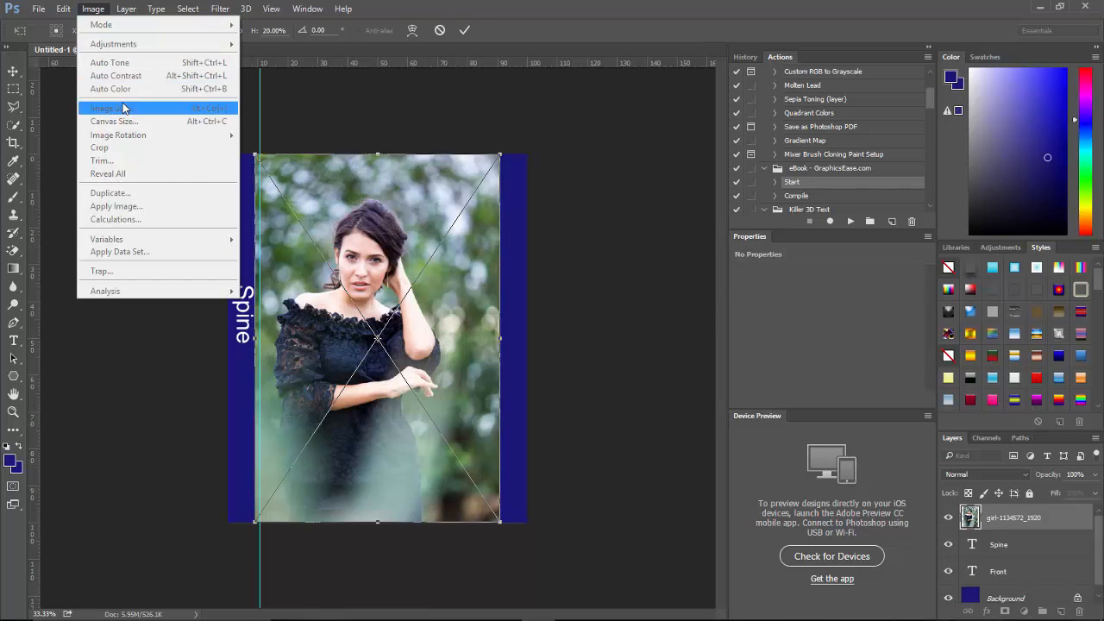
pyautogui.click(93, 9)
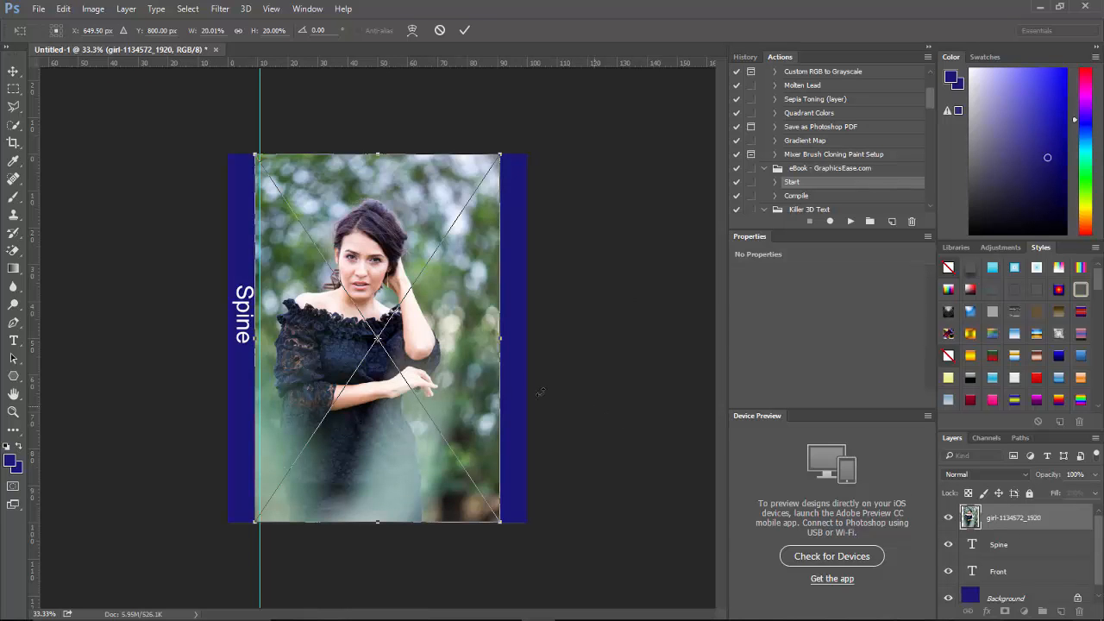
pyautogui.moveTo(503, 342); pyautogui.dragTo(527, 341)
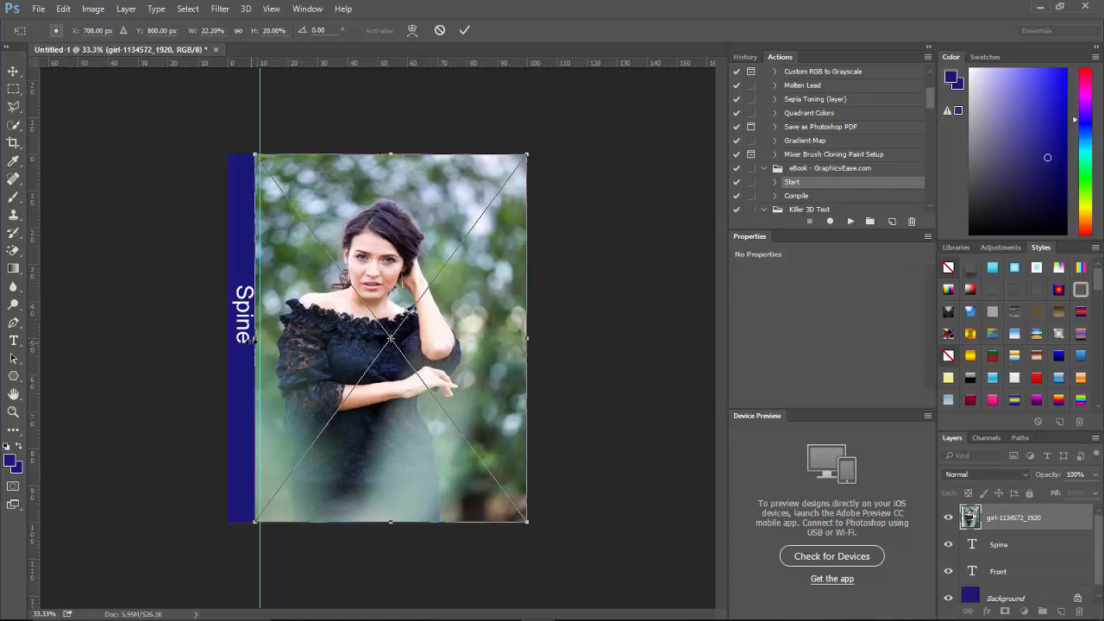
pyautogui.moveTo(255, 338); pyautogui.dragTo(227, 337)
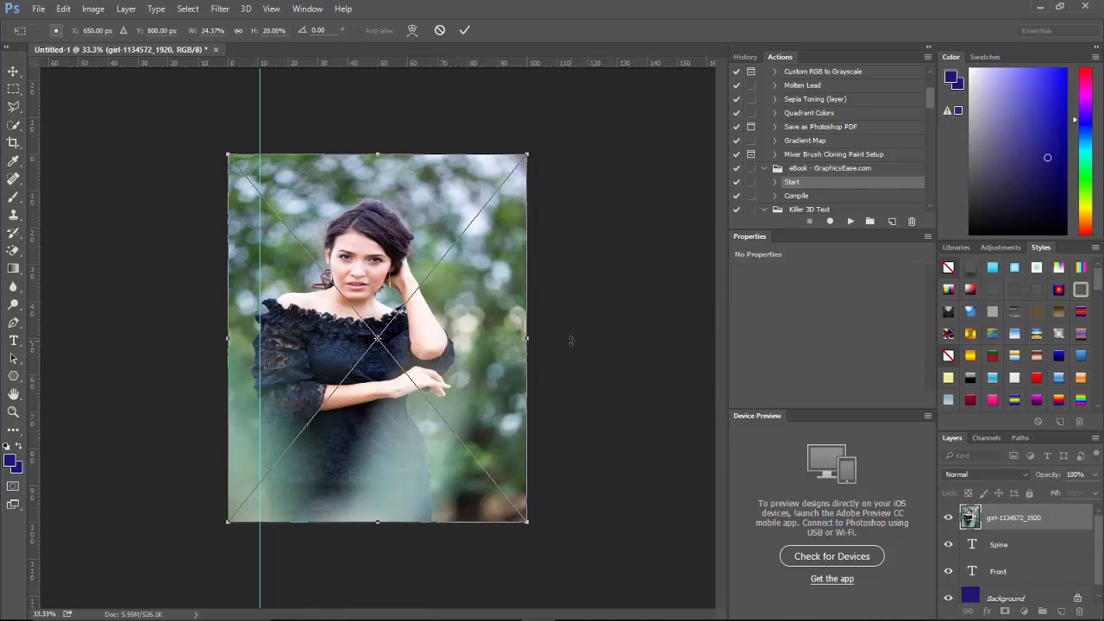
pyautogui.press('a')
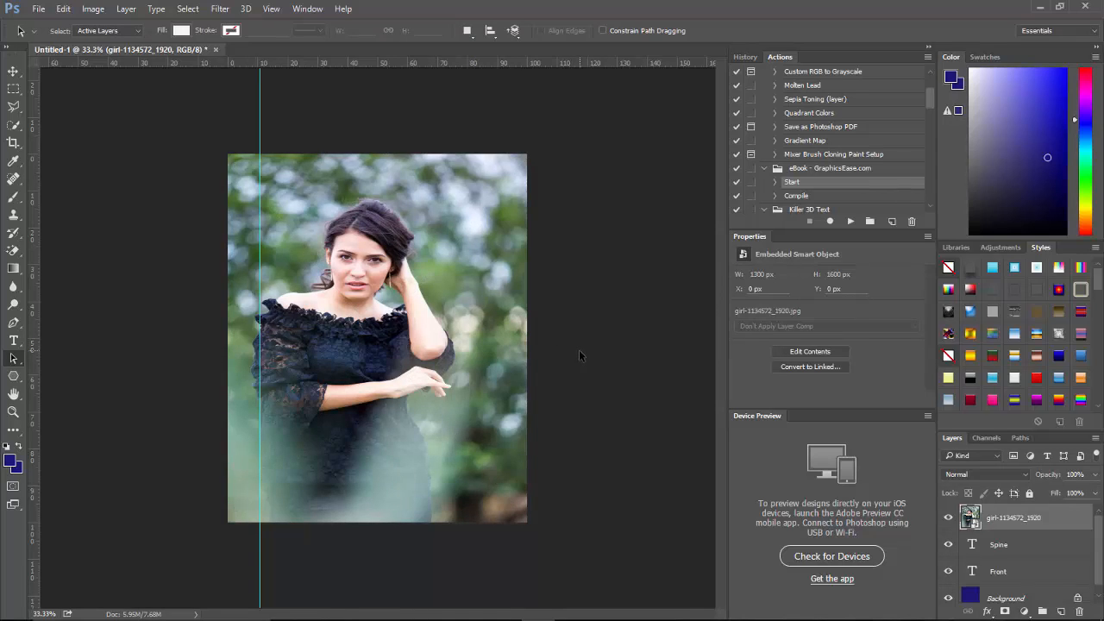
# Add a new layer and set the Type tool's text colour to white.
pyautogui.click(1060, 612)
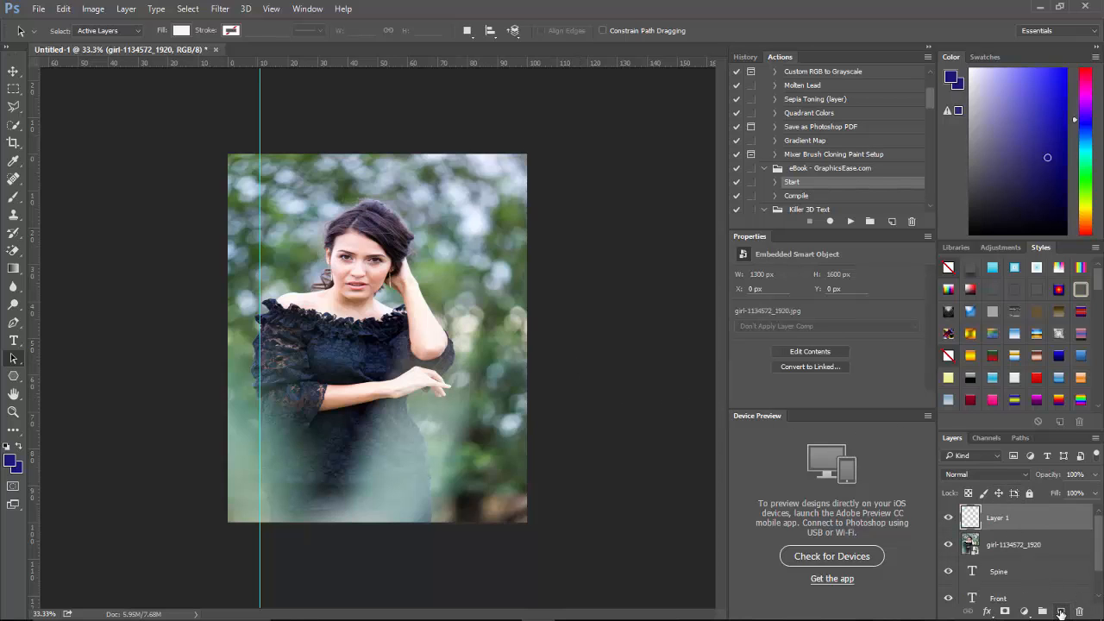
pyautogui.click(13, 341)
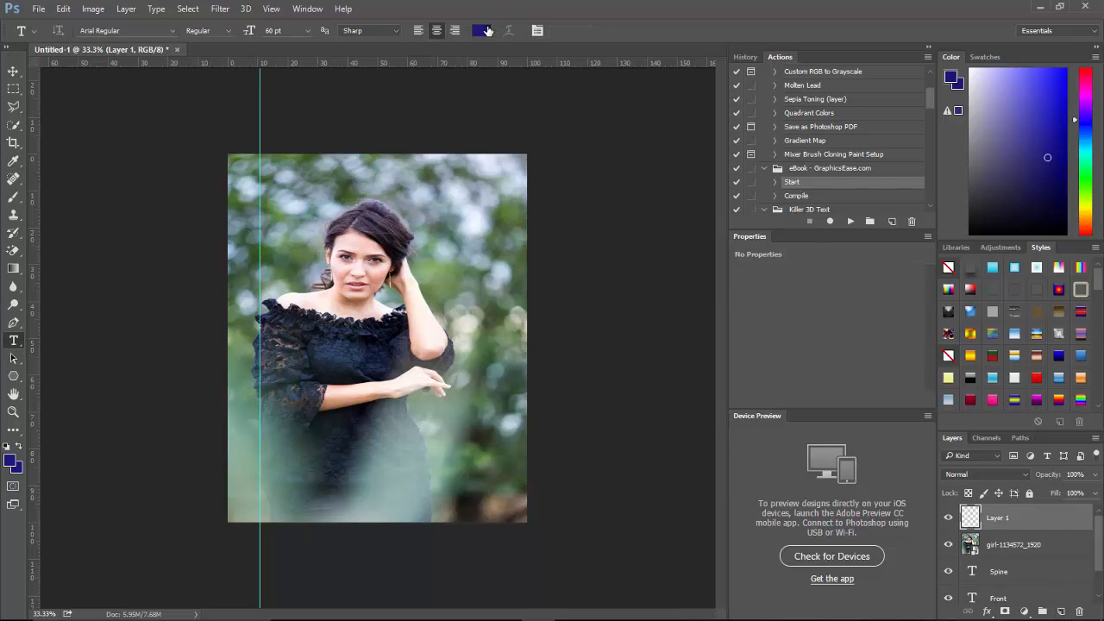
pyautogui.click(482, 30)
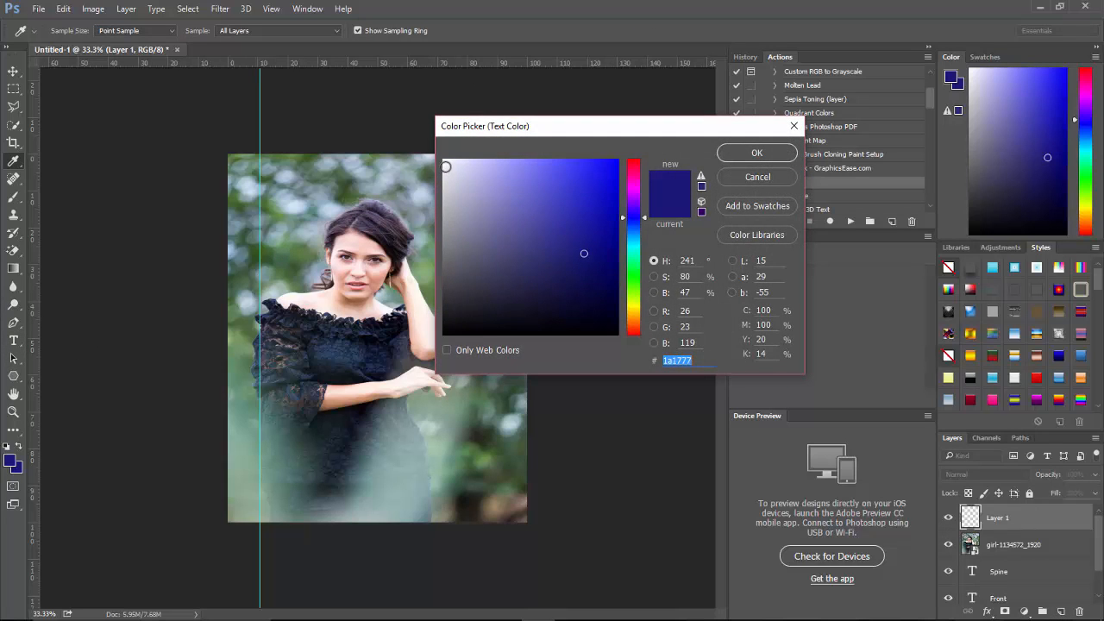
pyautogui.click(445, 161)
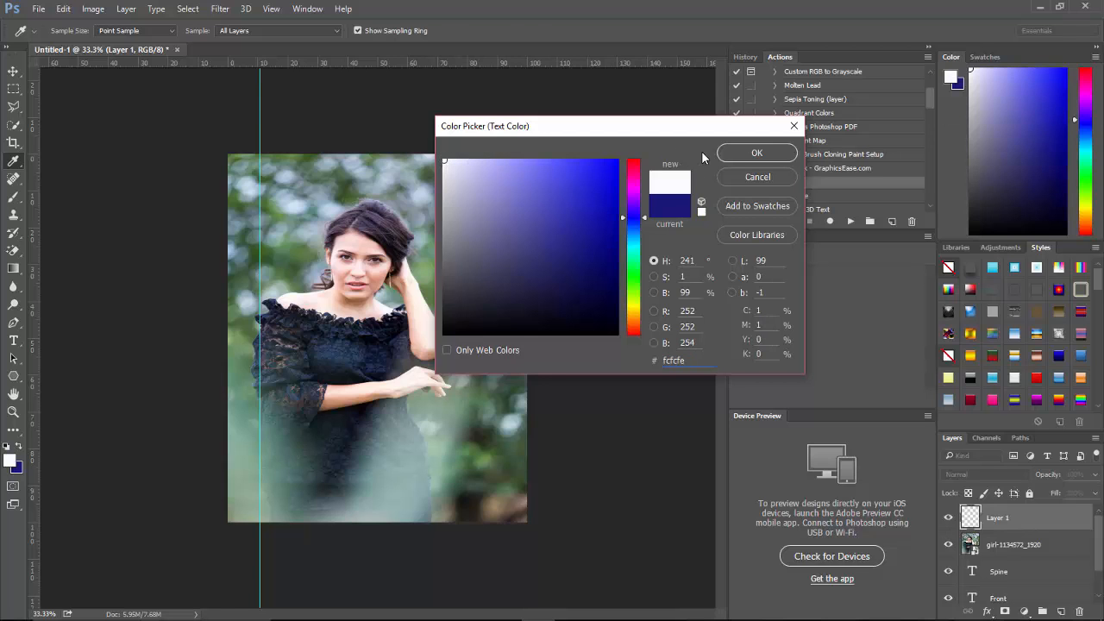
pyautogui.click(748, 152)
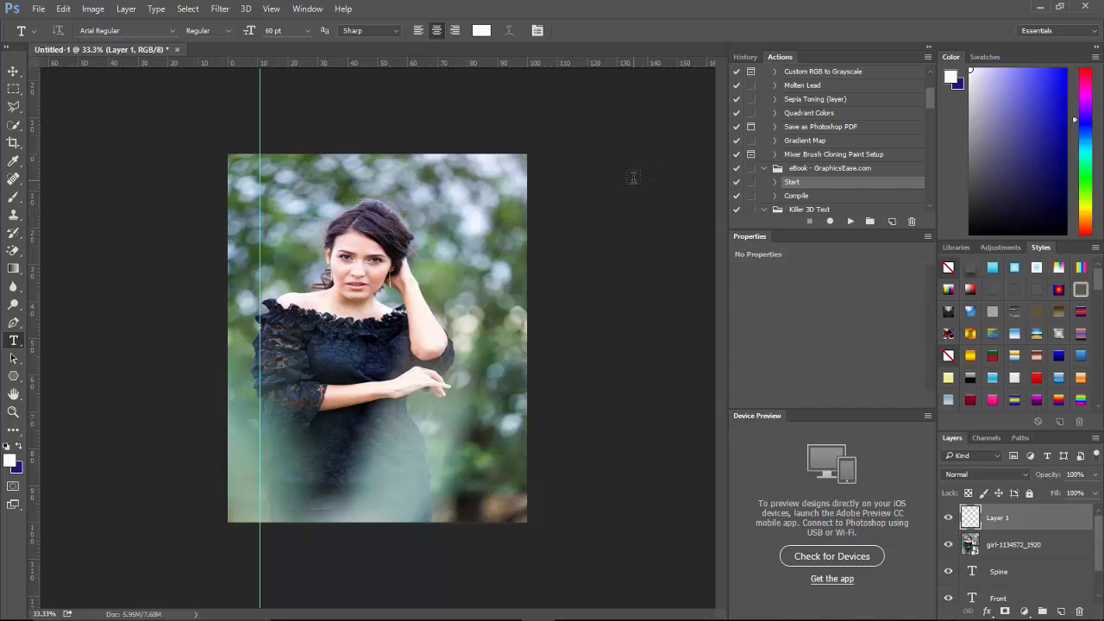
# Type the author's name near the top, size it 36 pt, centre and commit it.
pyautogui.click(362, 192)
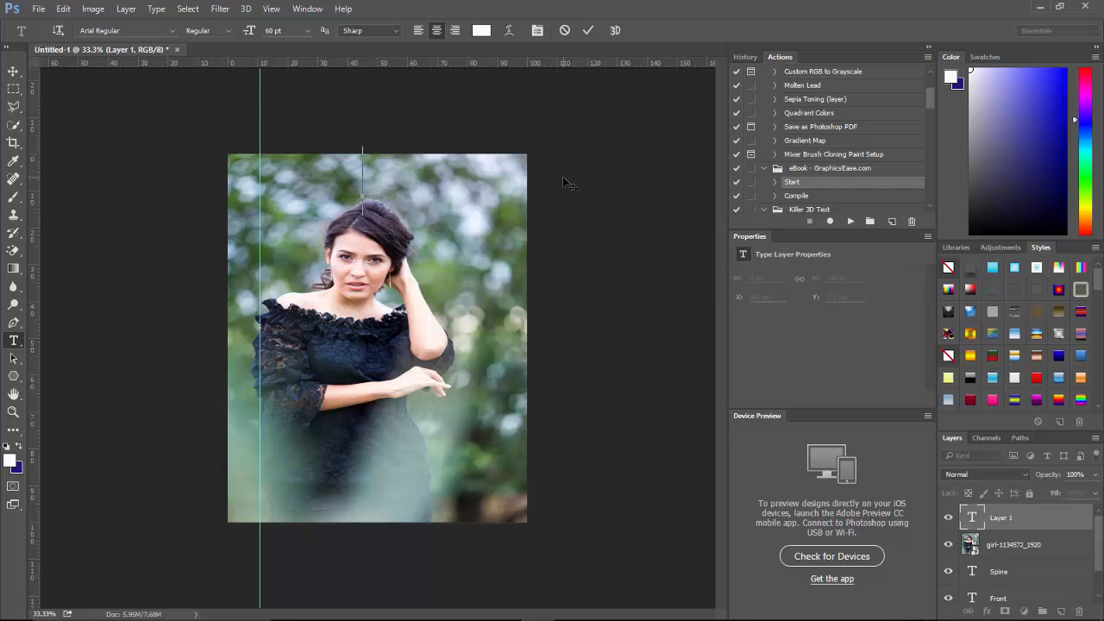
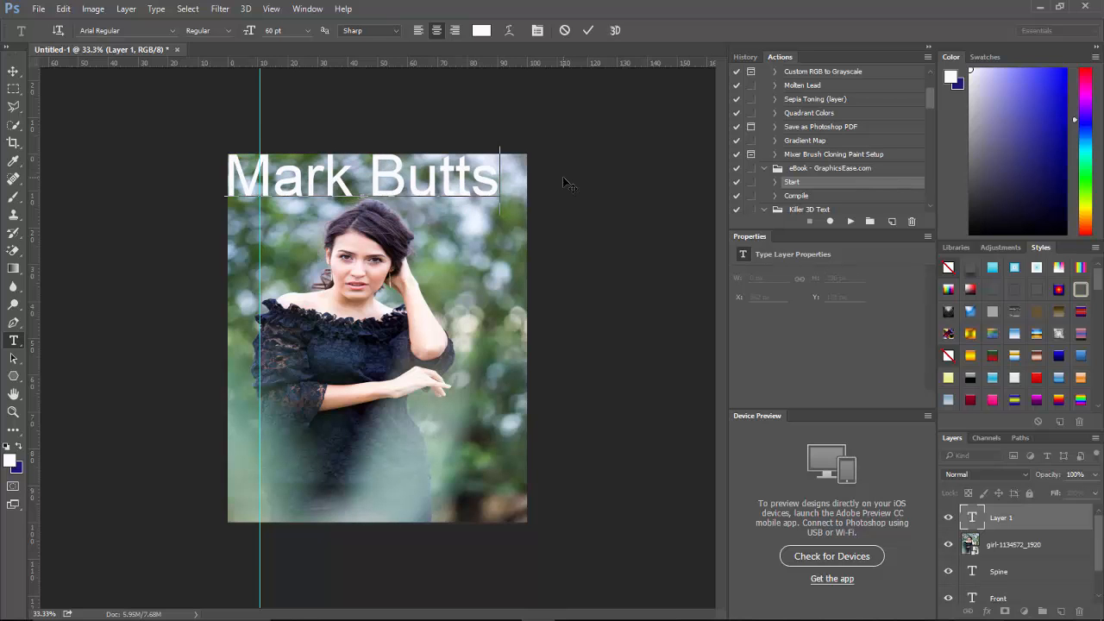
pyautogui.hotkey('ctrl', 'a')
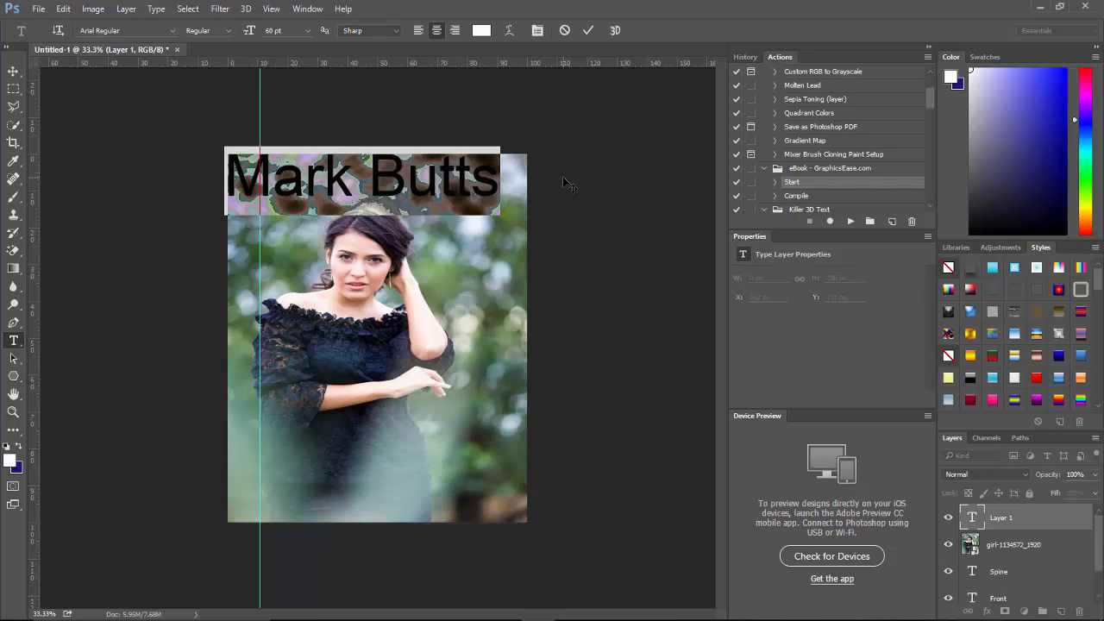
pyautogui.click(308, 34)
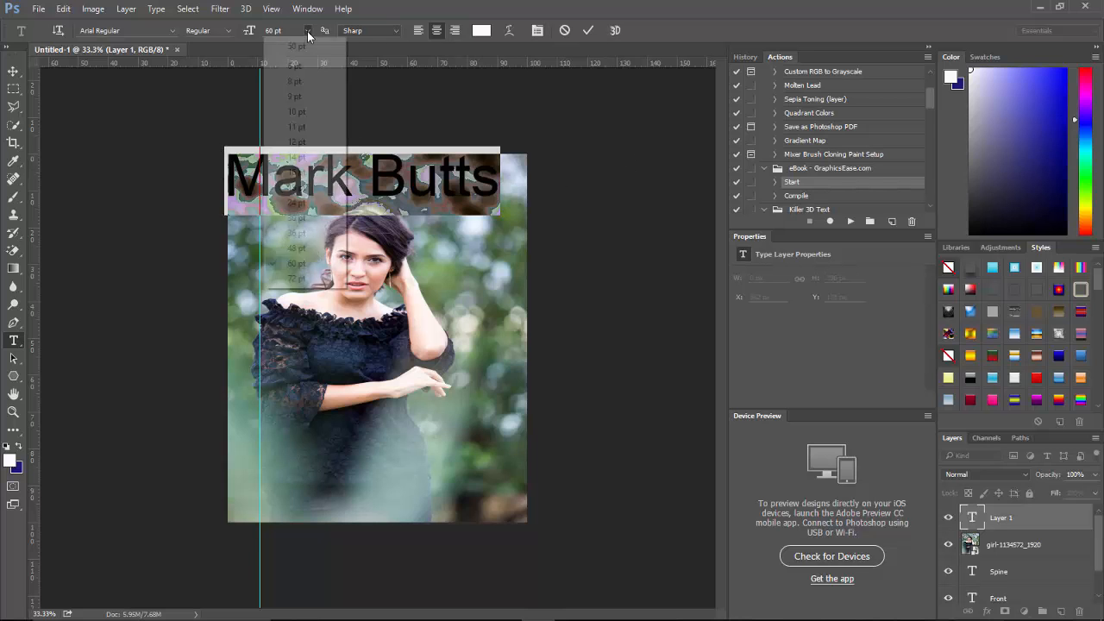
pyautogui.click(292, 233)
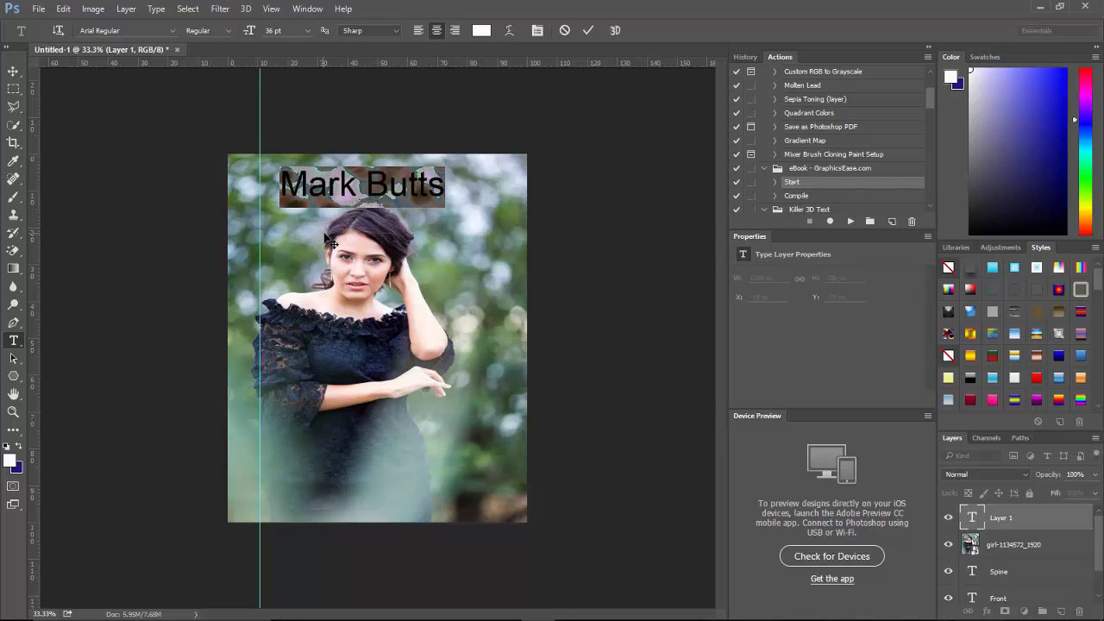
pyautogui.moveTo(331, 244); pyautogui.dragTo(347, 245)
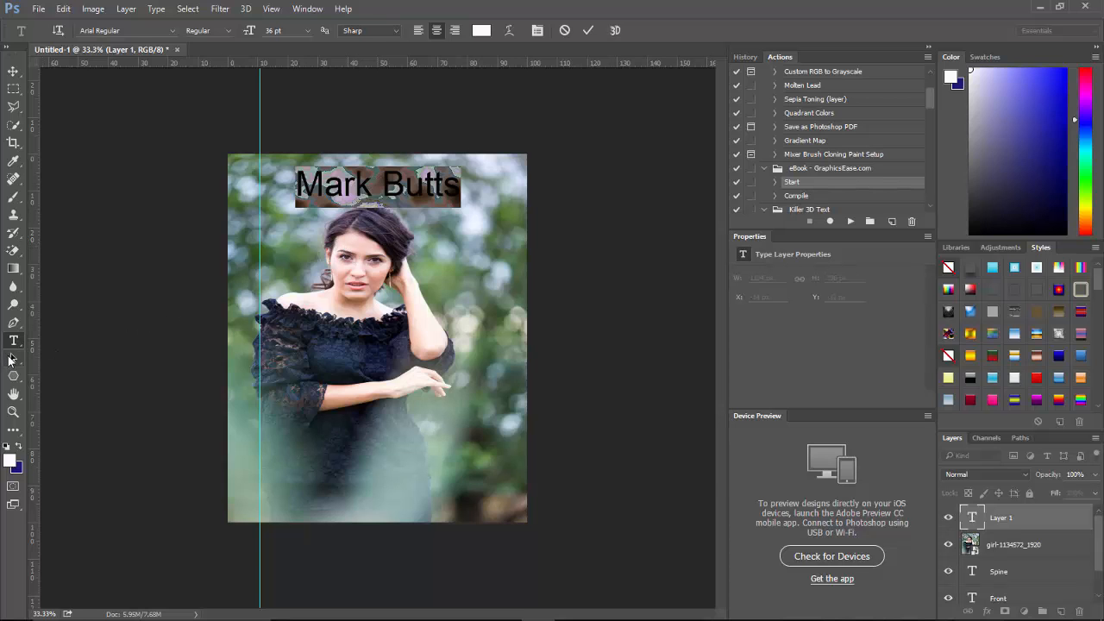
pyautogui.click(12, 358)
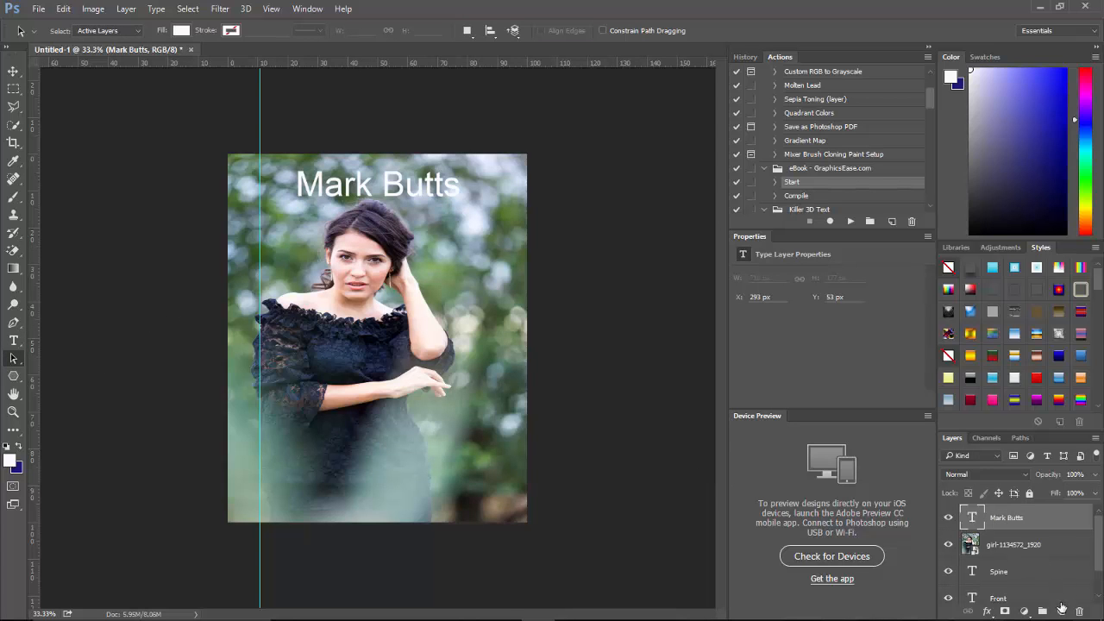
# Discard a mistaken 48 pt text entry and delete the leftover empty layer.
pyautogui.click(1061, 611)
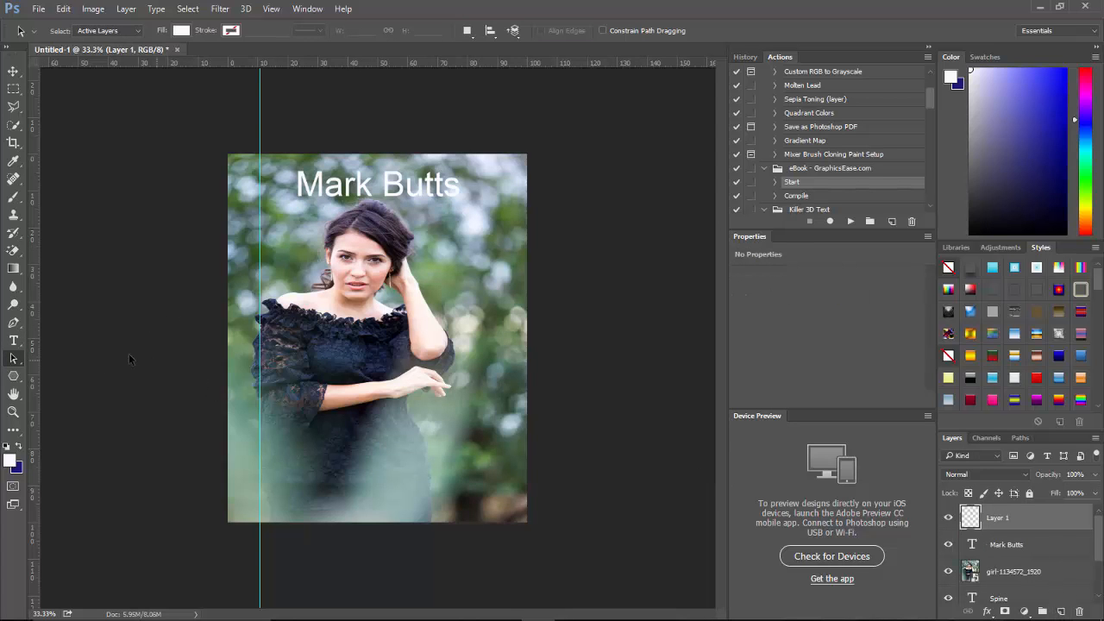
pyautogui.click(19, 343)
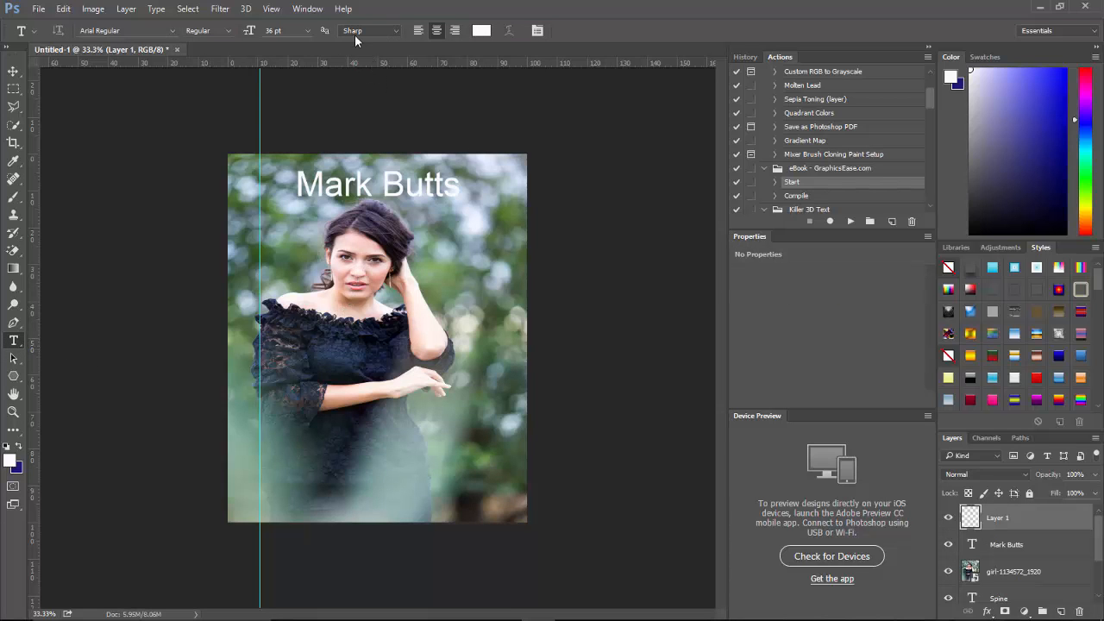
pyautogui.click(307, 33)
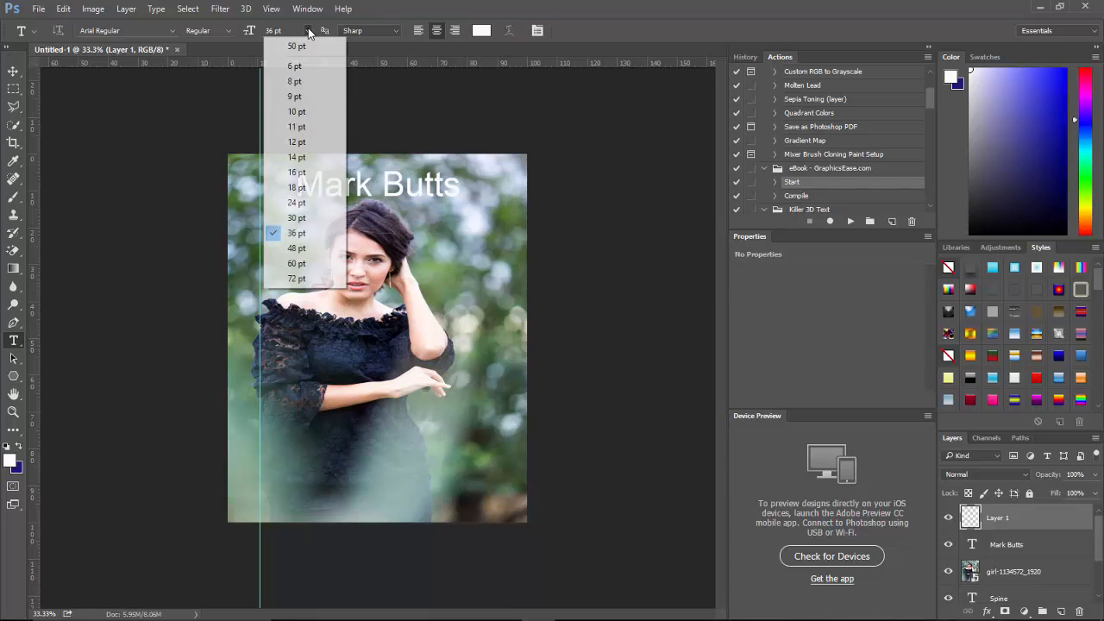
pyautogui.click(296, 249)
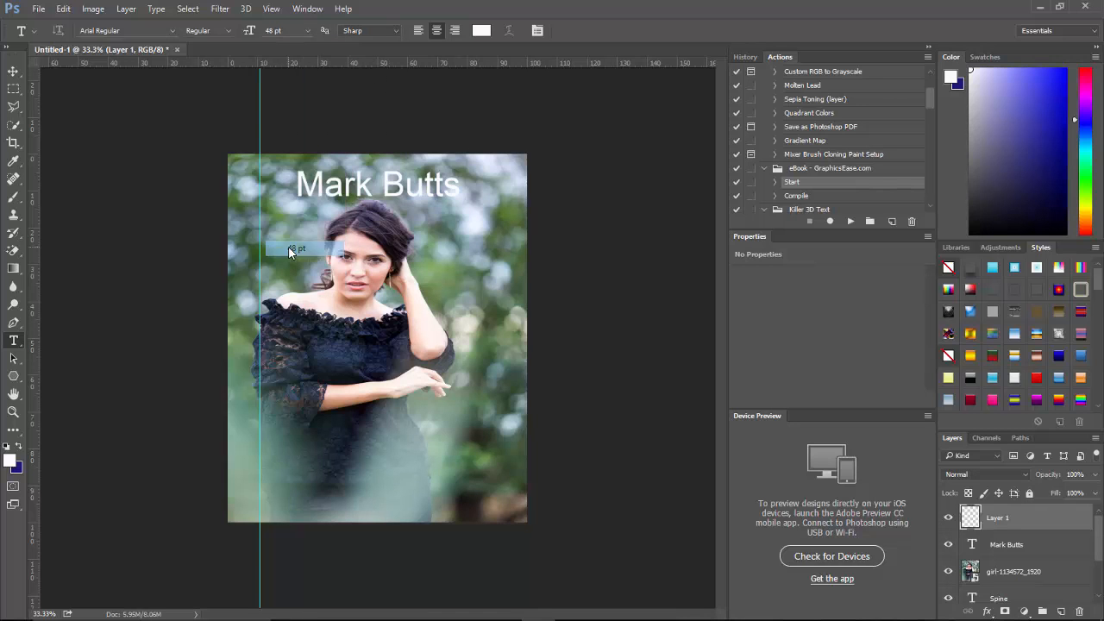
pyautogui.click(365, 293)
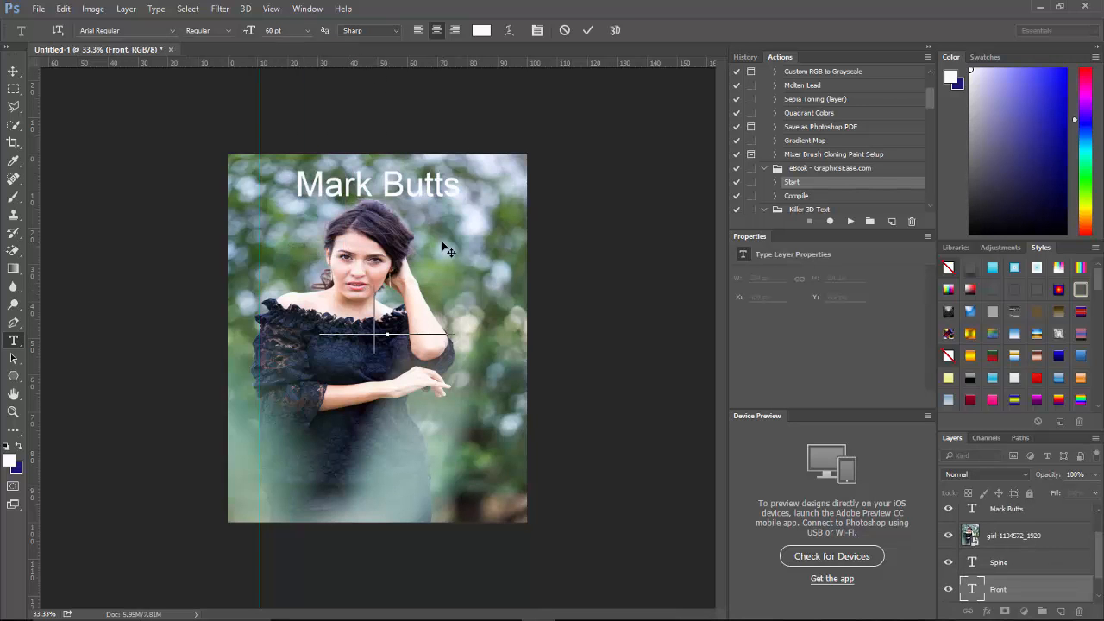
pyautogui.write('rain')
pyautogui.press('BackSpace')
pyautogui.press('BackSpace')
pyautogui.press('BackSpace')
pyautogui.press('BackSpace')
pyautogui.press('BackSpace')
pyautogui.press('BackSpace')
pyautogui.scroll(1, 1069, 552)
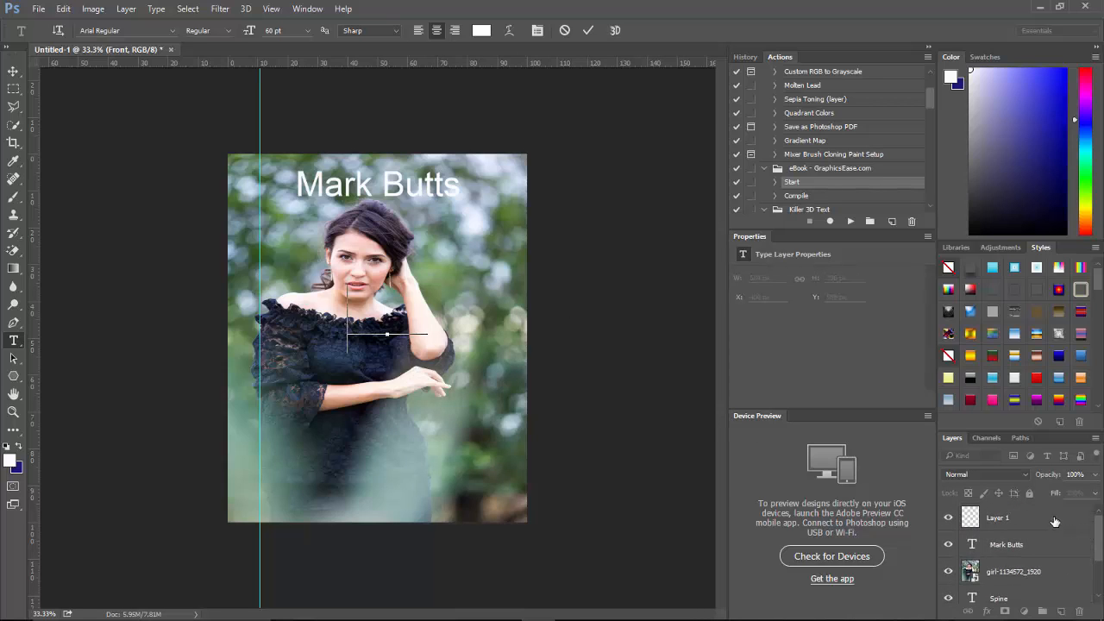
pyautogui.click(1052, 519)
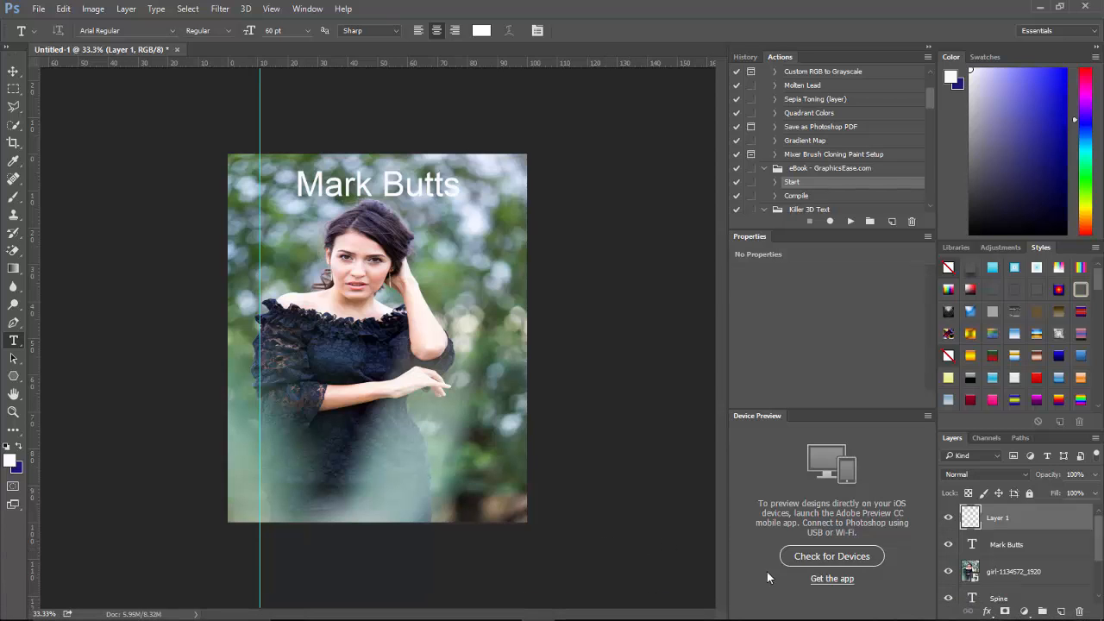
pyautogui.moveTo(1052, 516); pyautogui.dragTo(1079, 612)
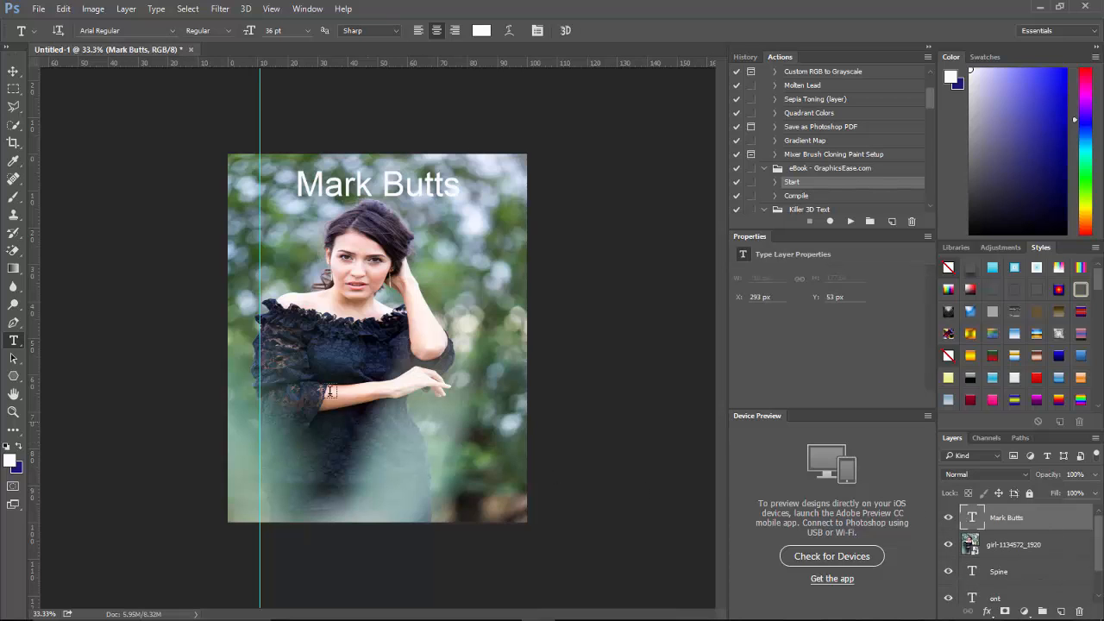
# Type 'Gettin Back To' mid-cover, centre it, and keep it at 36 pt after trying 48 pt.
pyautogui.click(369, 361)
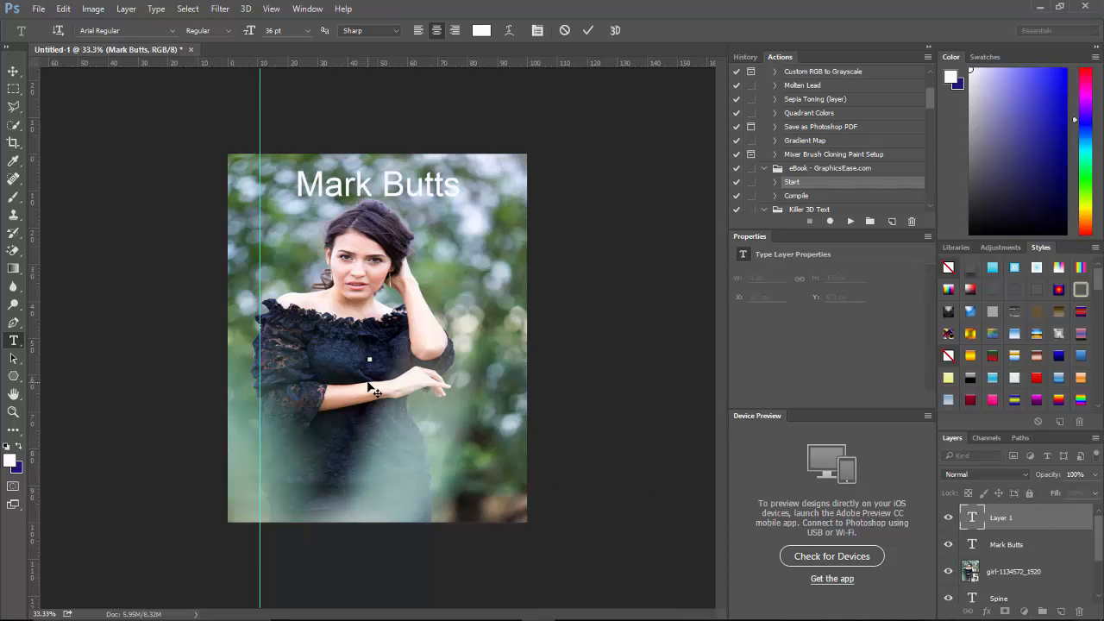
pyautogui.write('Ge')
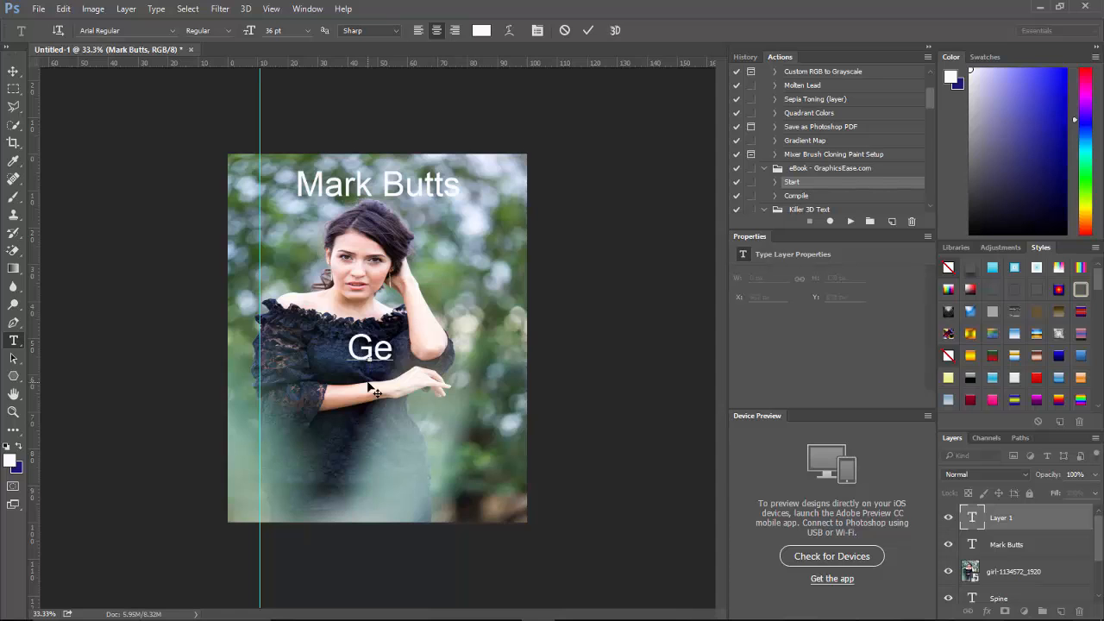
pyautogui.write('ttin Back To')
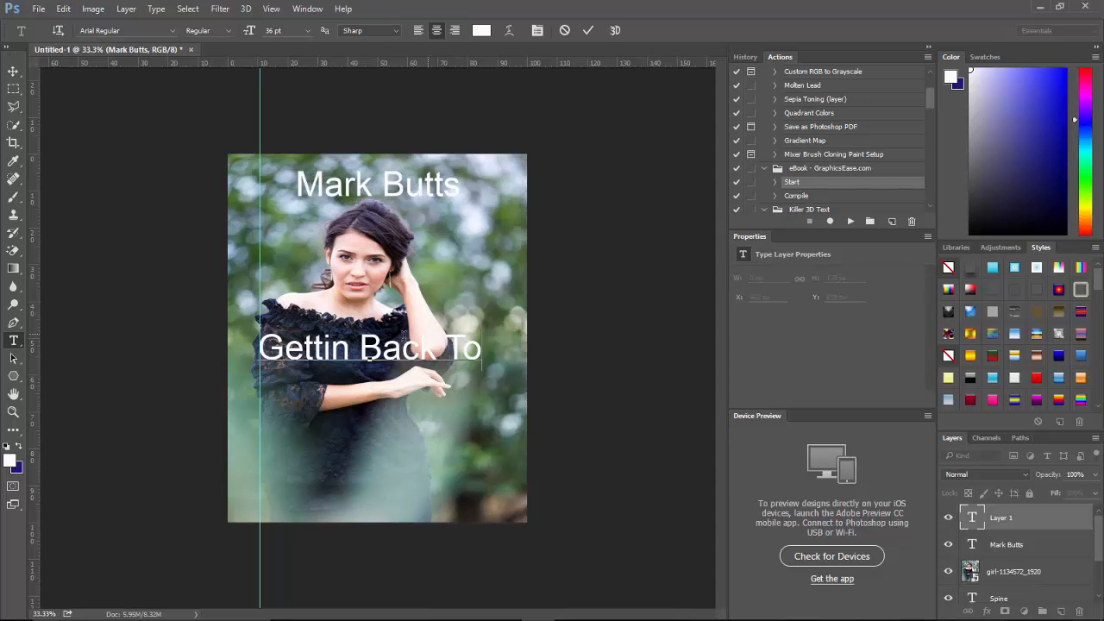
pyautogui.moveTo(386, 405); pyautogui.dragTo(390, 408)
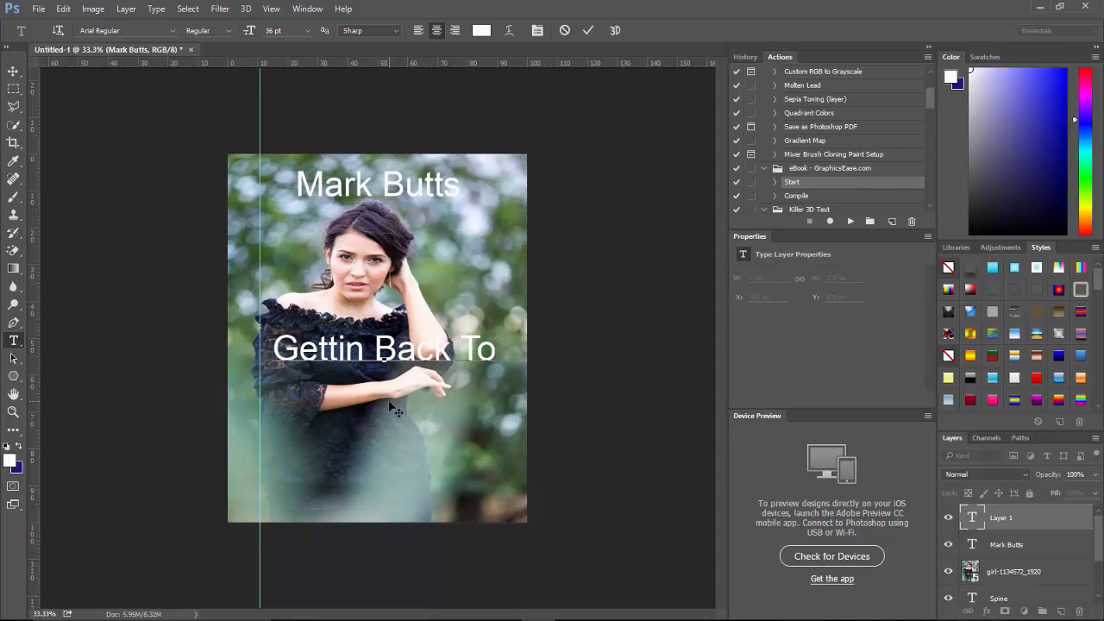
pyautogui.click(12, 360)
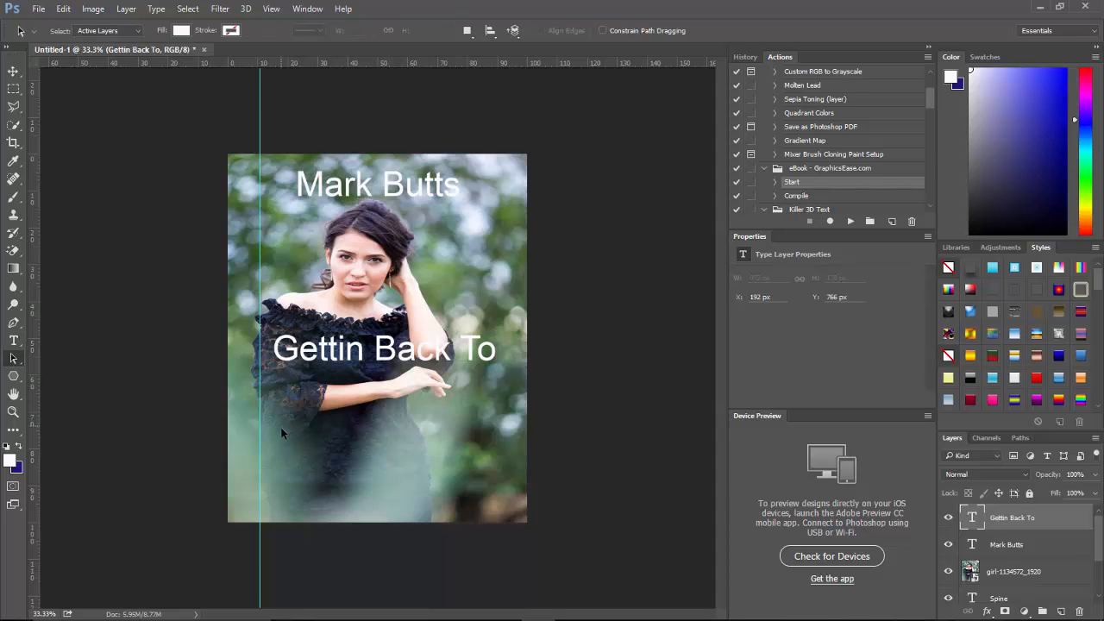
pyautogui.click(15, 343)
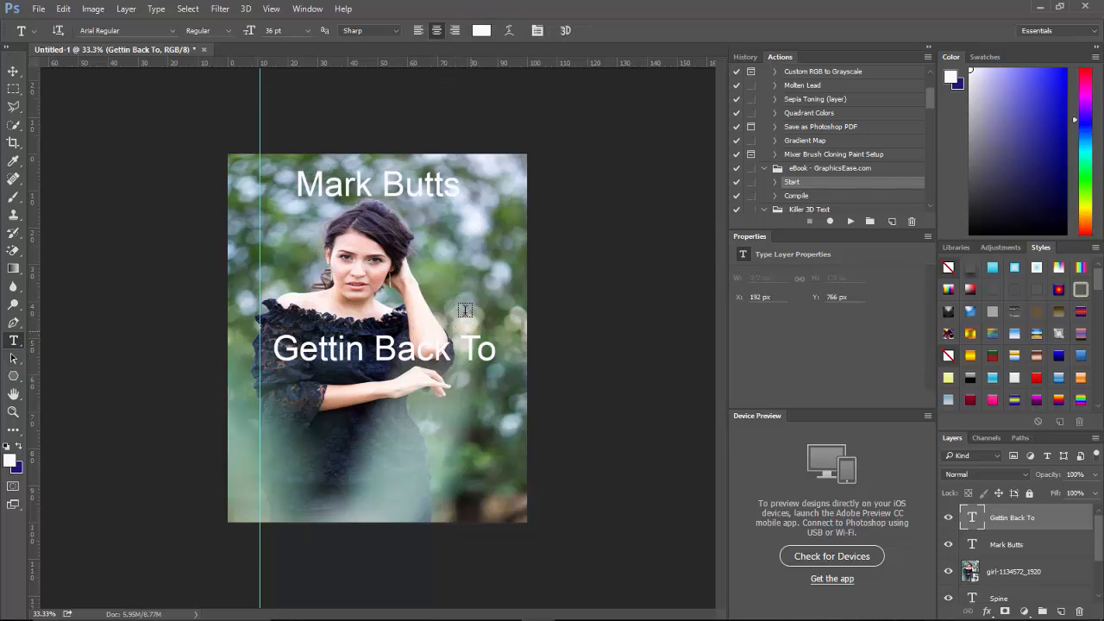
pyautogui.click(308, 31)
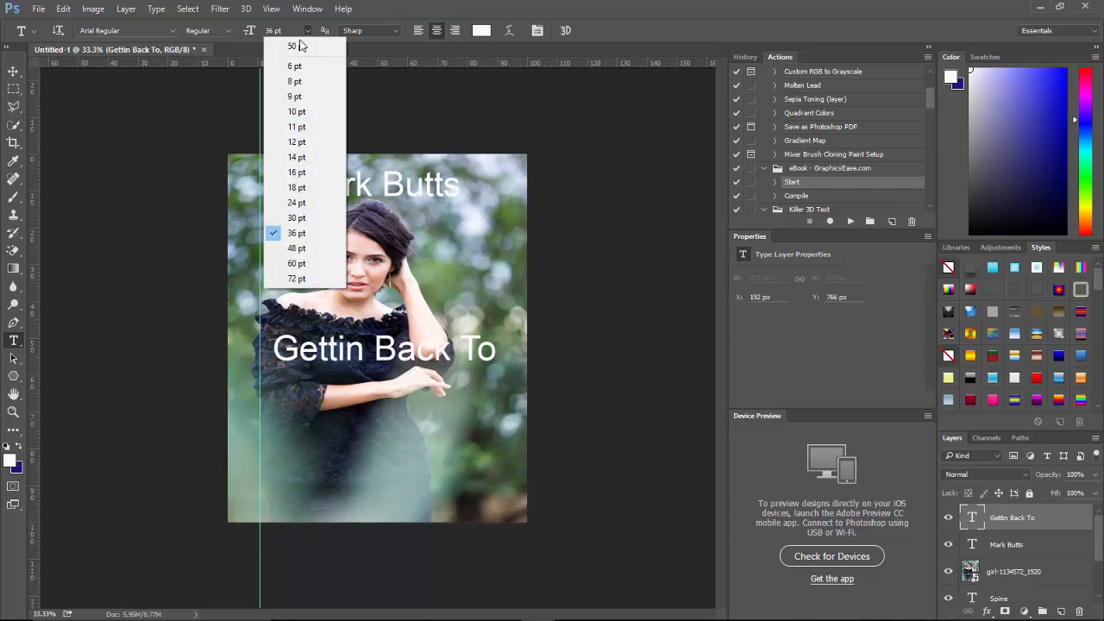
pyautogui.click(296, 249)
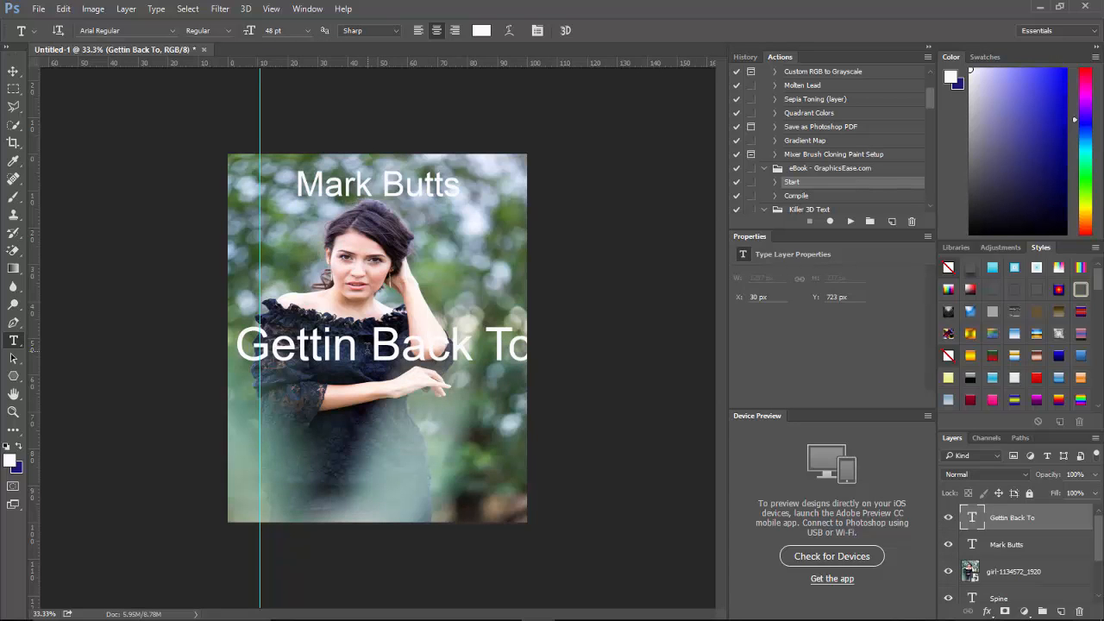
pyautogui.hotkey('ctrl', 'z')
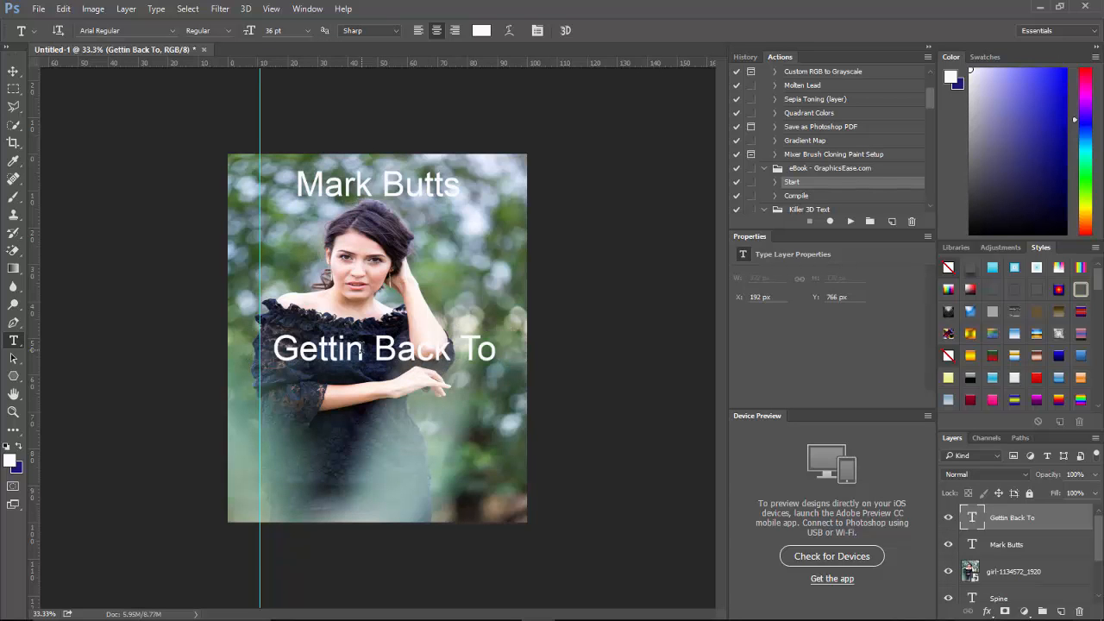
# Type 'Nature' below the title, enlarge it to 48 pt, nudge it lower and commit.
pyautogui.click(1060, 611)
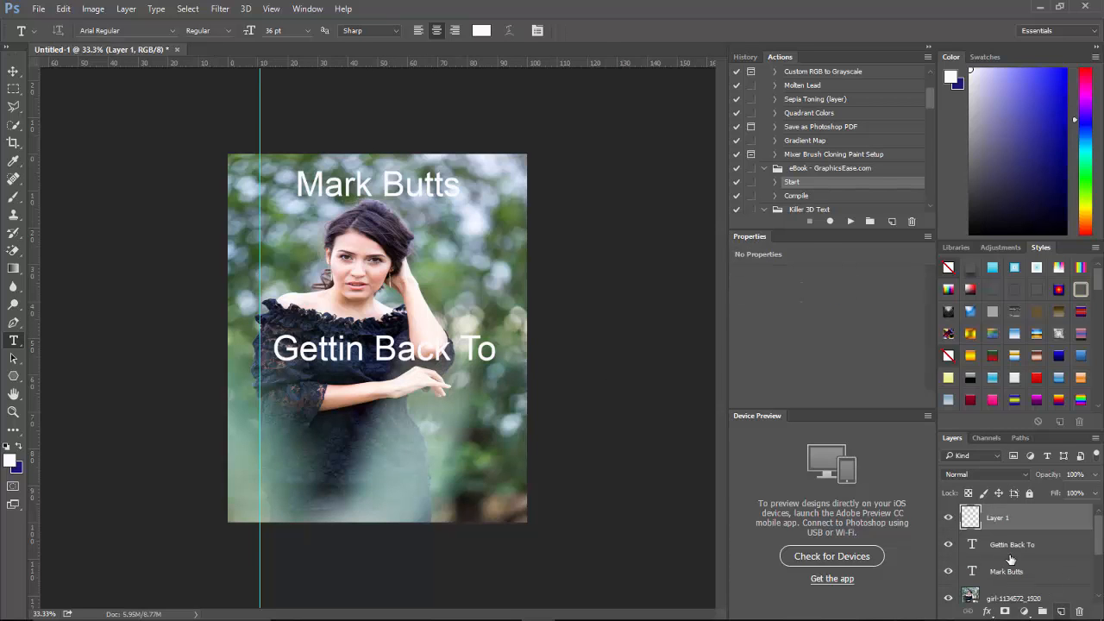
pyautogui.click(369, 394)
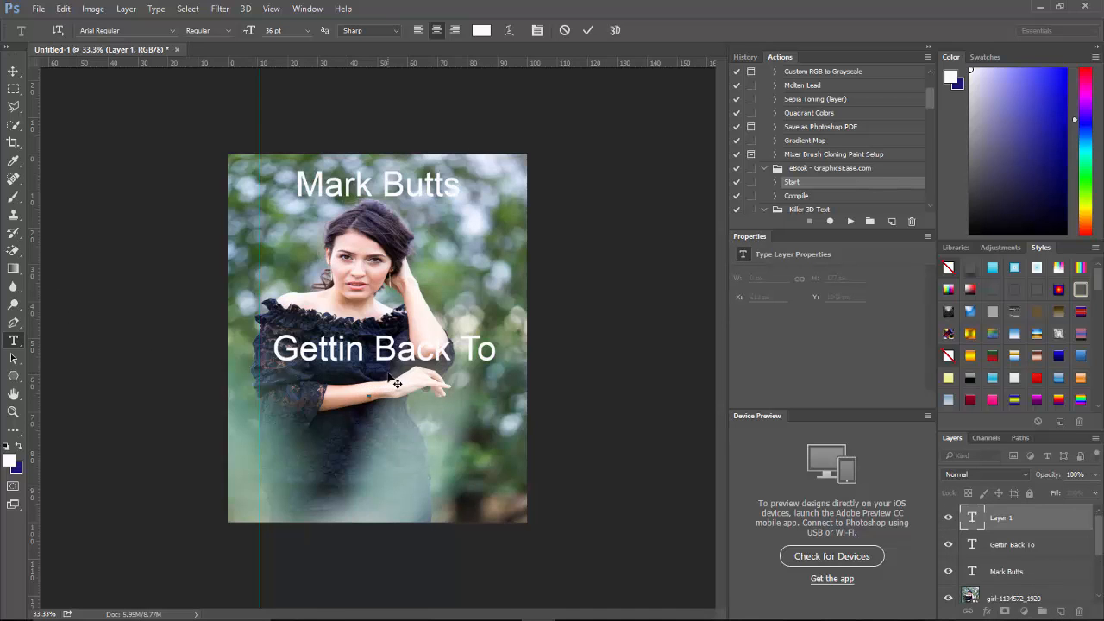
pyautogui.write('Nature')
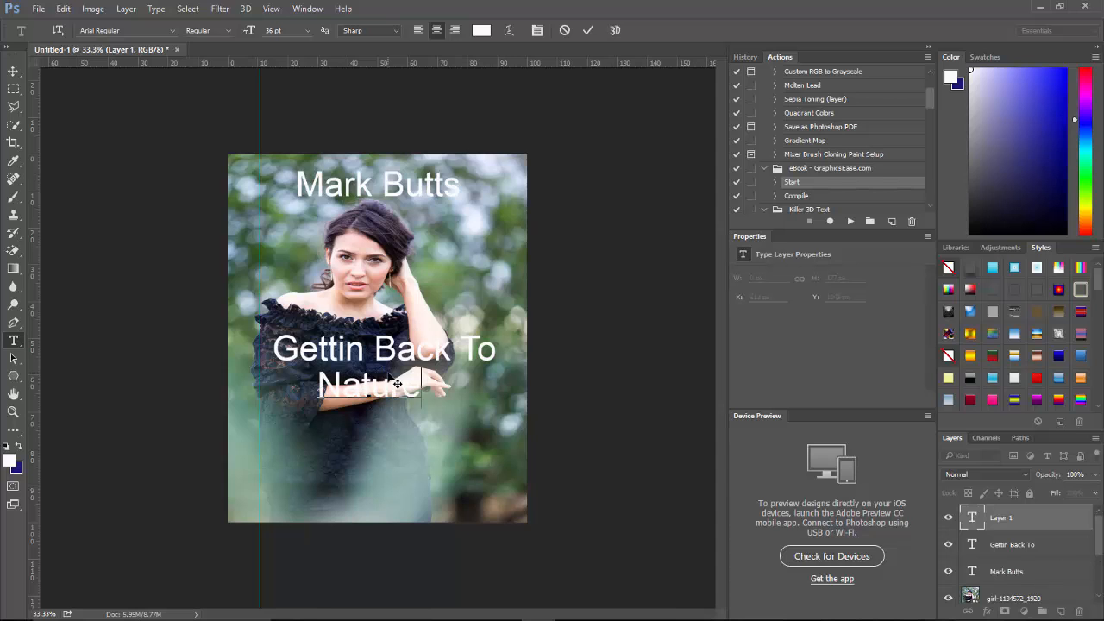
pyautogui.press('ctrl')
pyautogui.hotkey('ctrl', 'a')
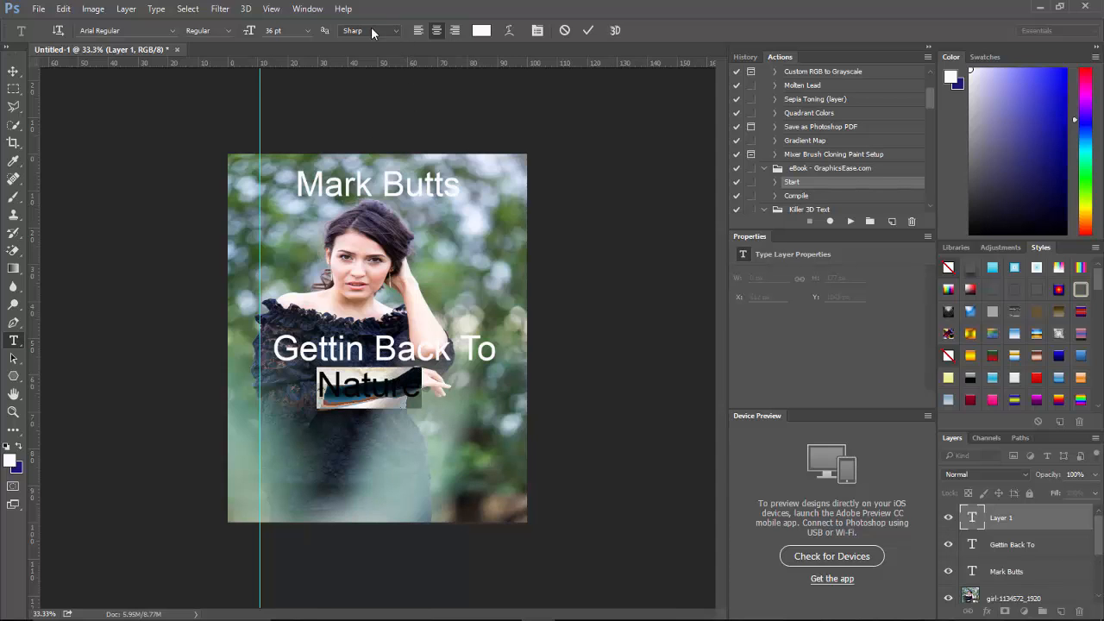
pyautogui.click(307, 32)
pyautogui.click(279, 249)
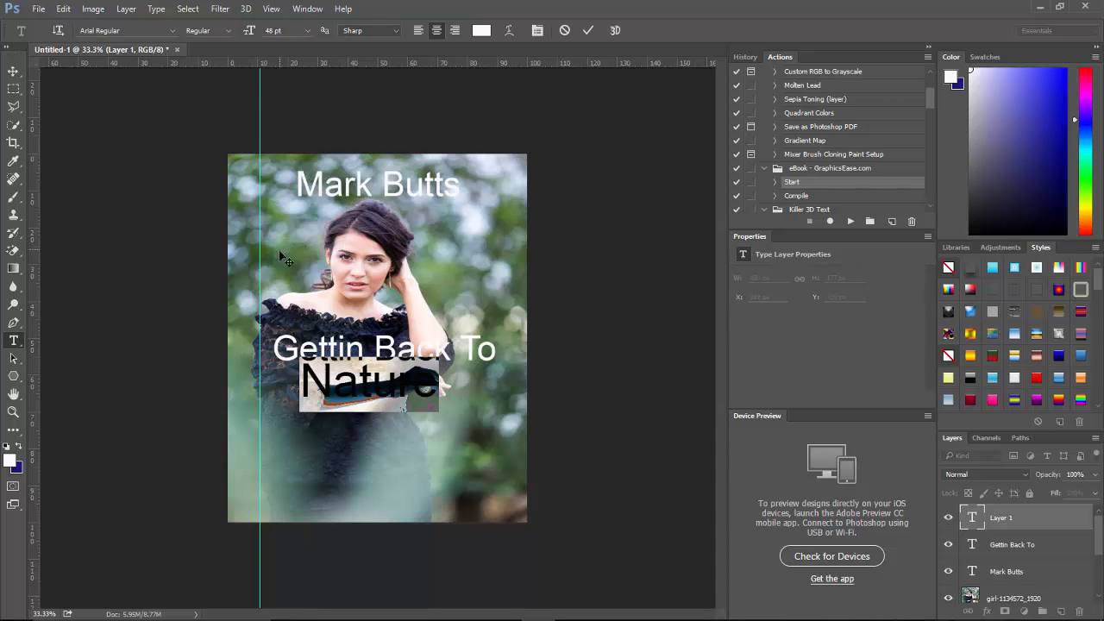
pyautogui.moveTo(365, 424); pyautogui.dragTo(371, 437)
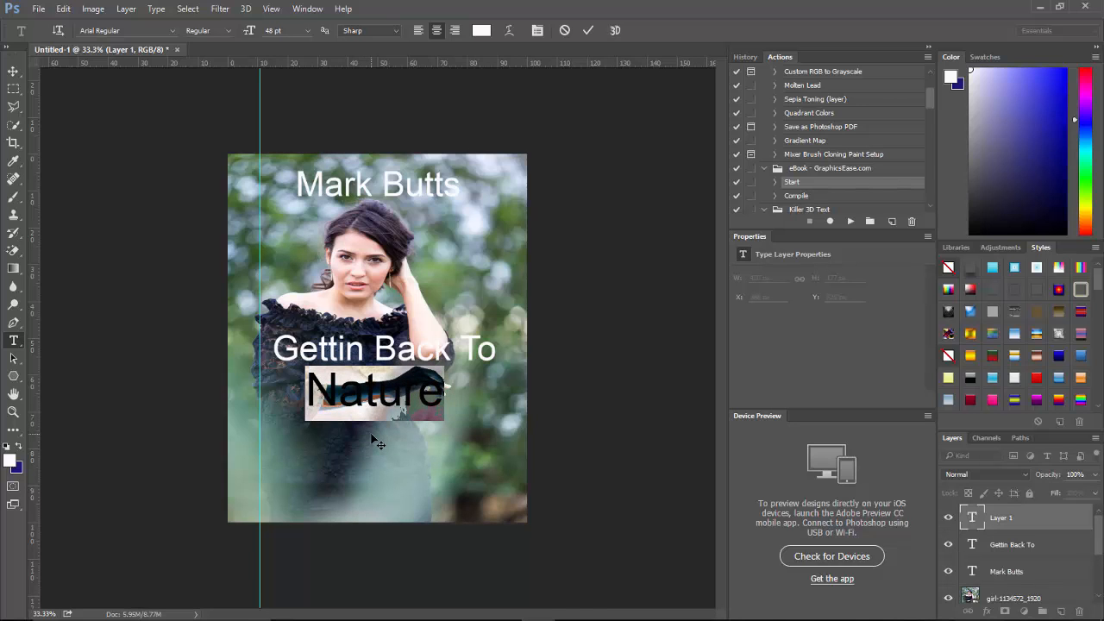
pyautogui.click(14, 357)
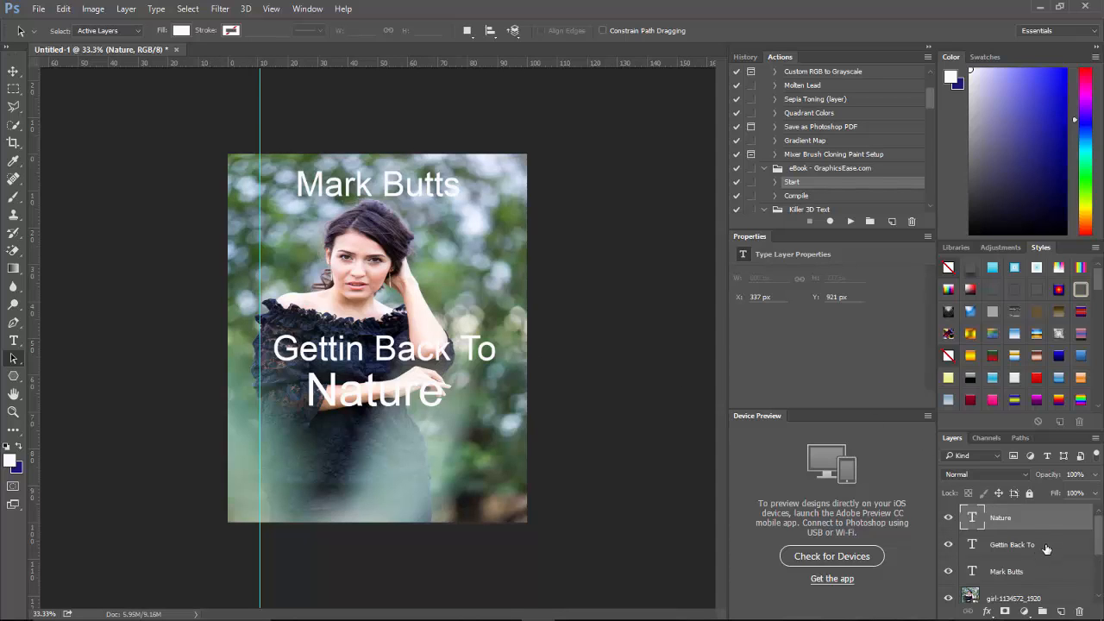
# Type 'Getting Back To Nature' on a new layer, shrink it to 24 pt and move it right.
pyautogui.click(1061, 612)
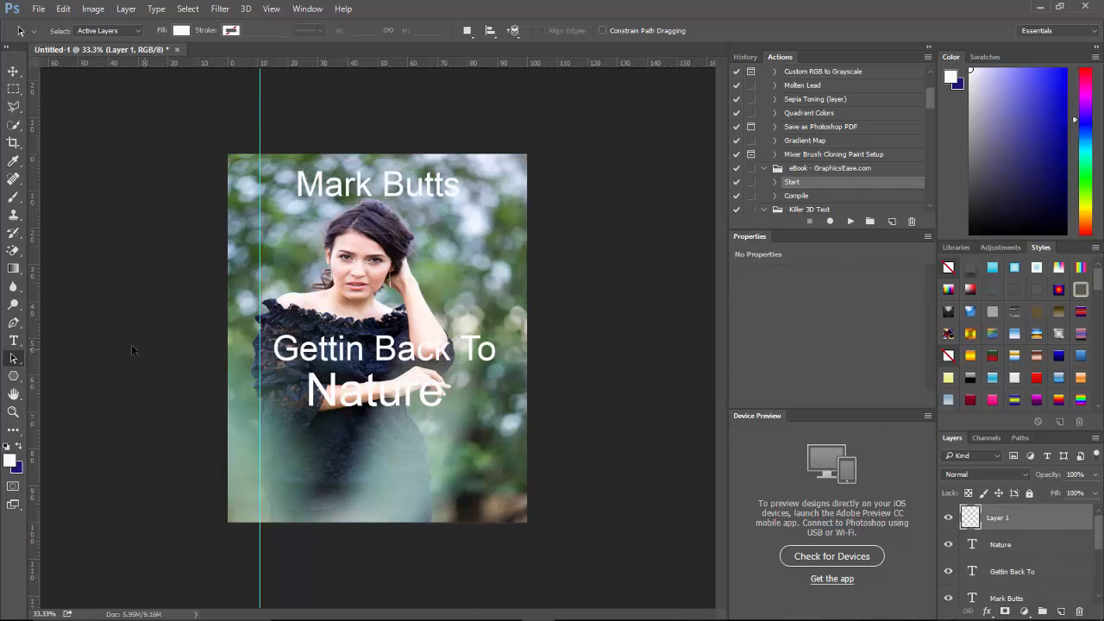
pyautogui.click(13, 341)
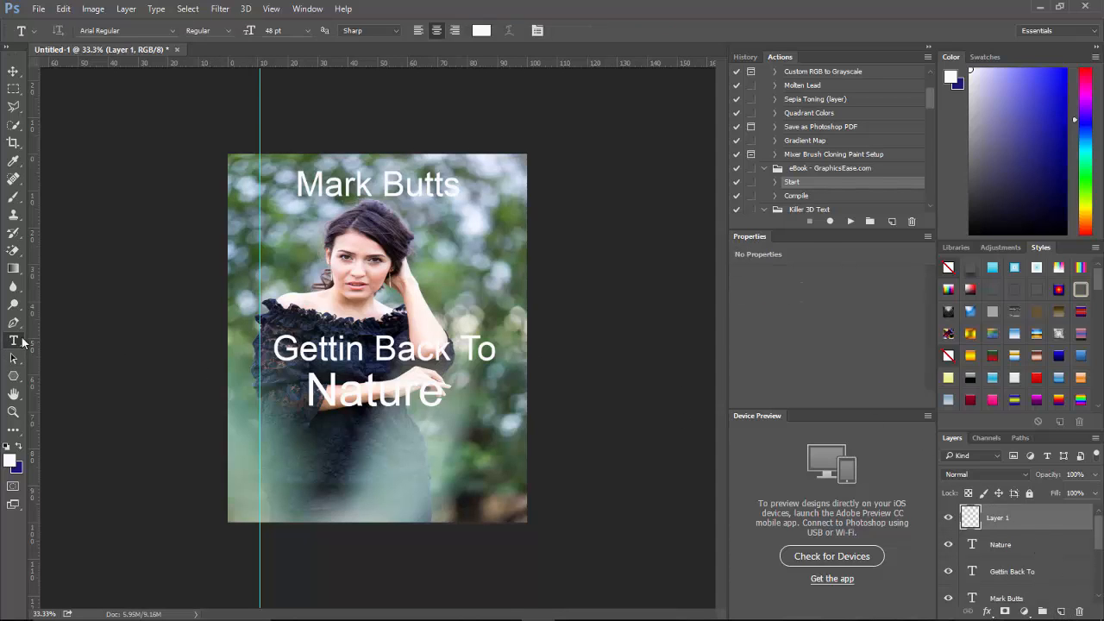
pyautogui.click(240, 177)
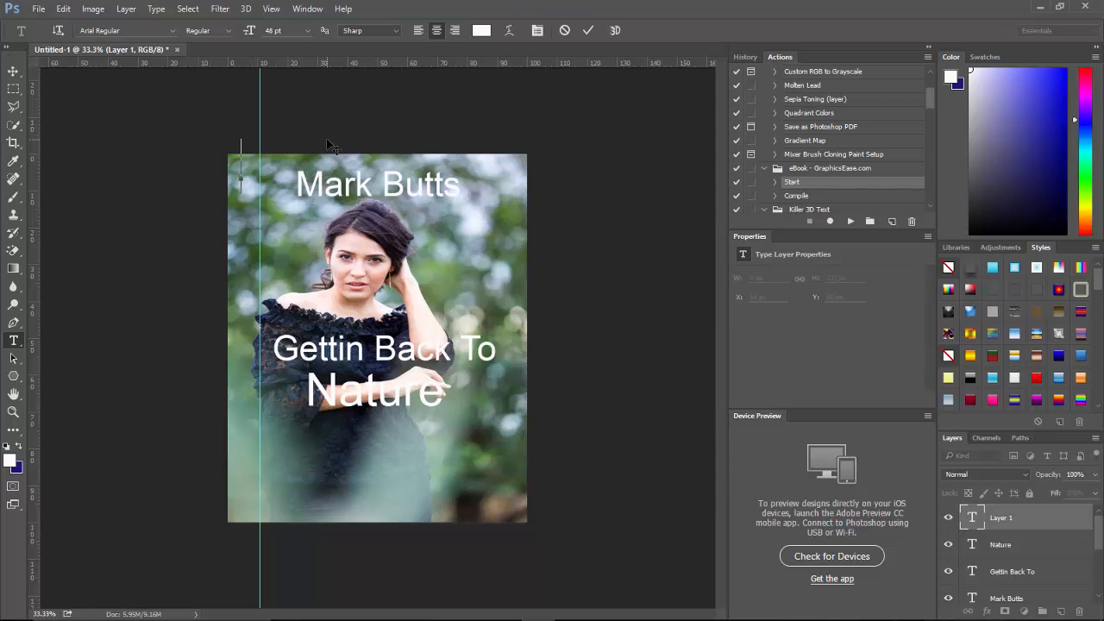
pyautogui.write('Getting ')
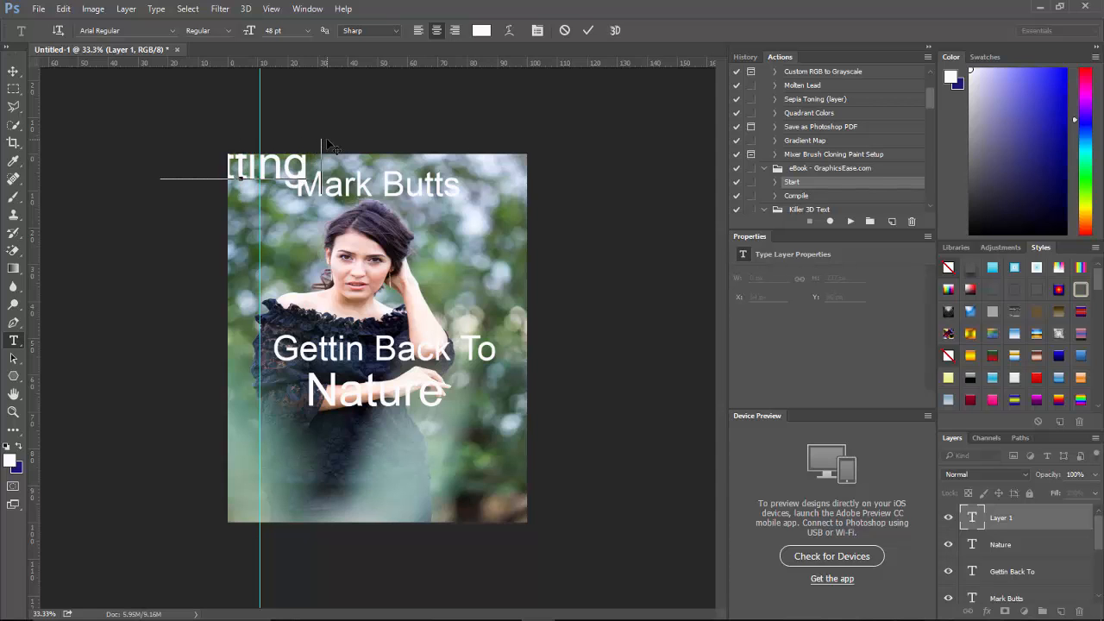
pyautogui.write('Back To')
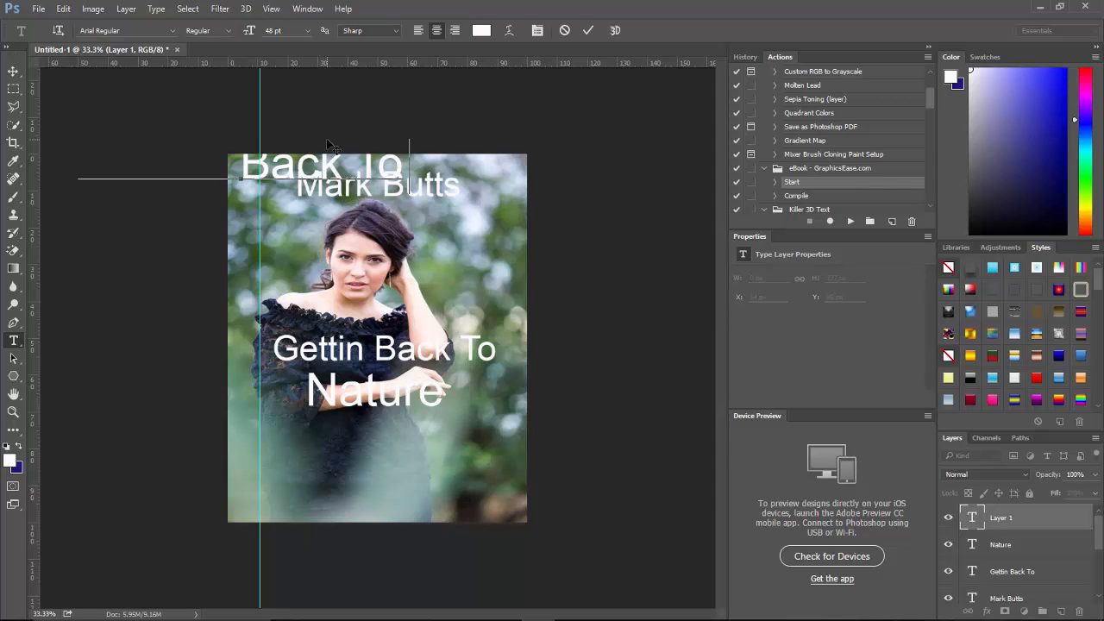
pyautogui.write(' Nature')
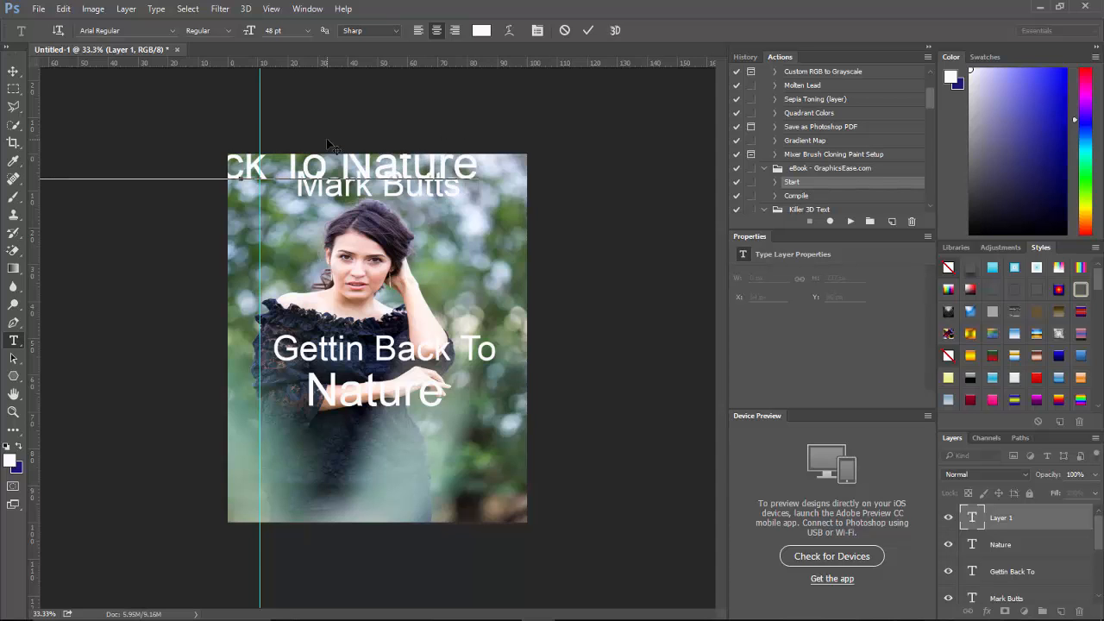
pyautogui.hotkey('ctrl', 'a')
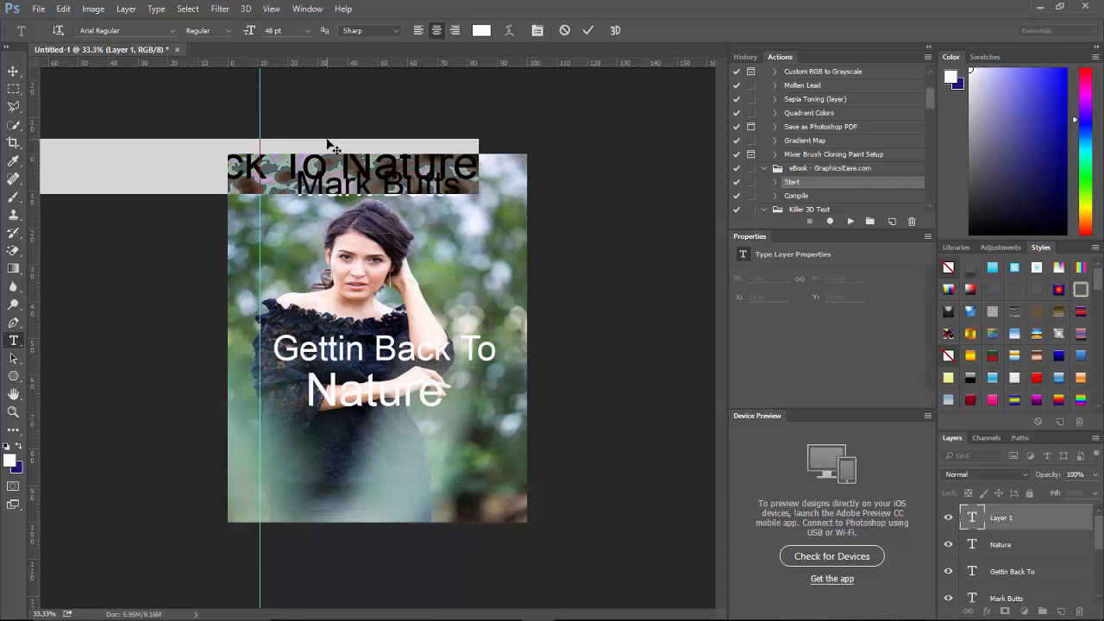
pyautogui.click(308, 31)
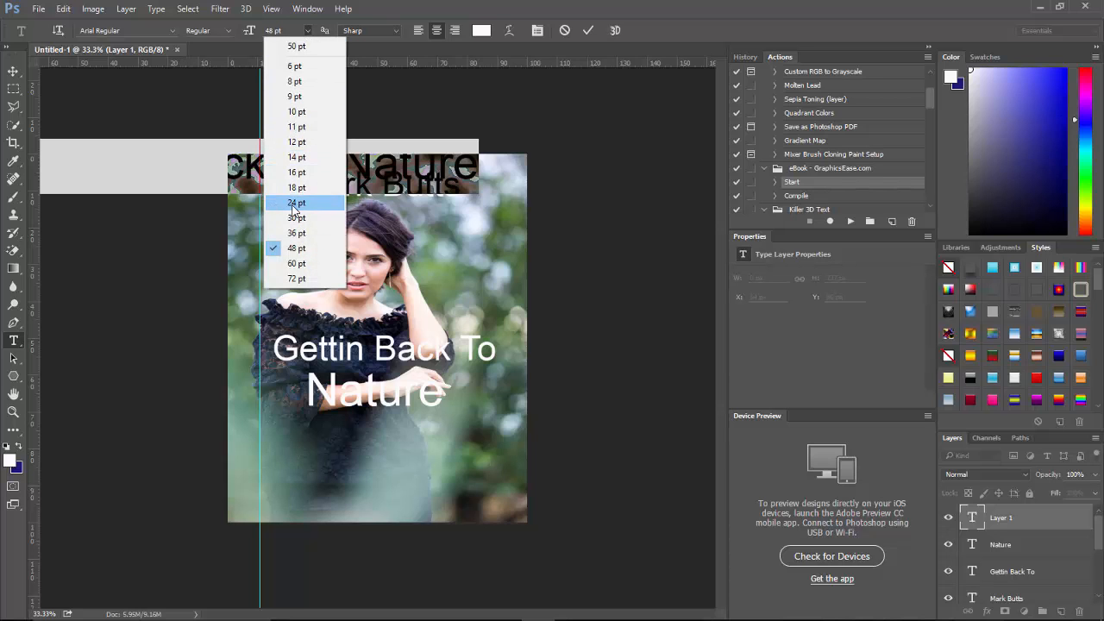
pyautogui.click(295, 203)
pyautogui.click(252, 178)
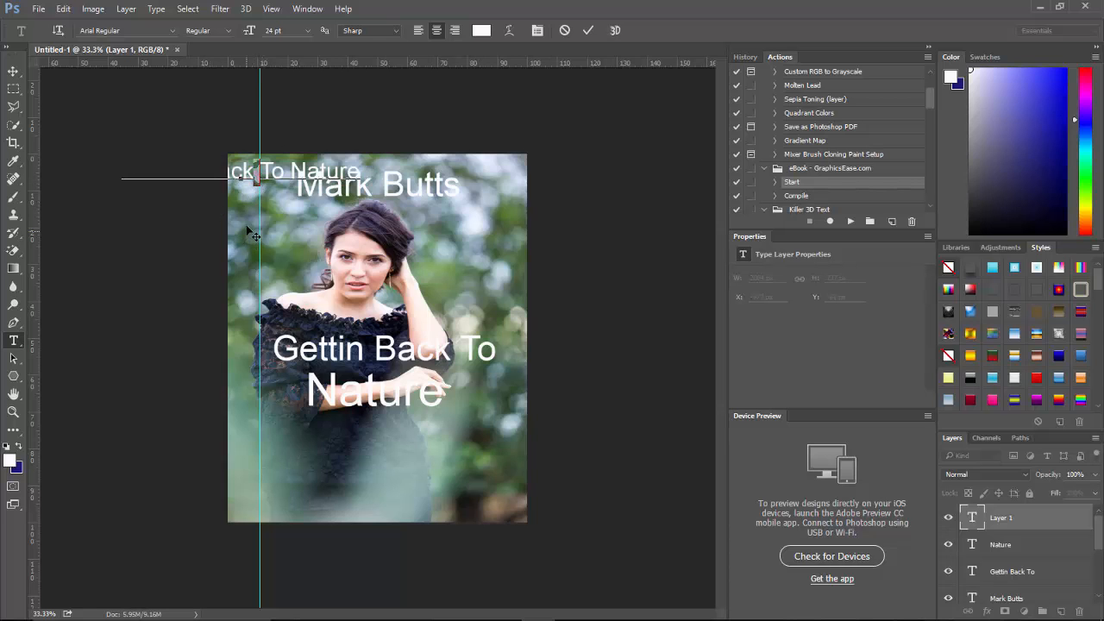
pyautogui.moveTo(251, 229); pyautogui.dragTo(385, 230)
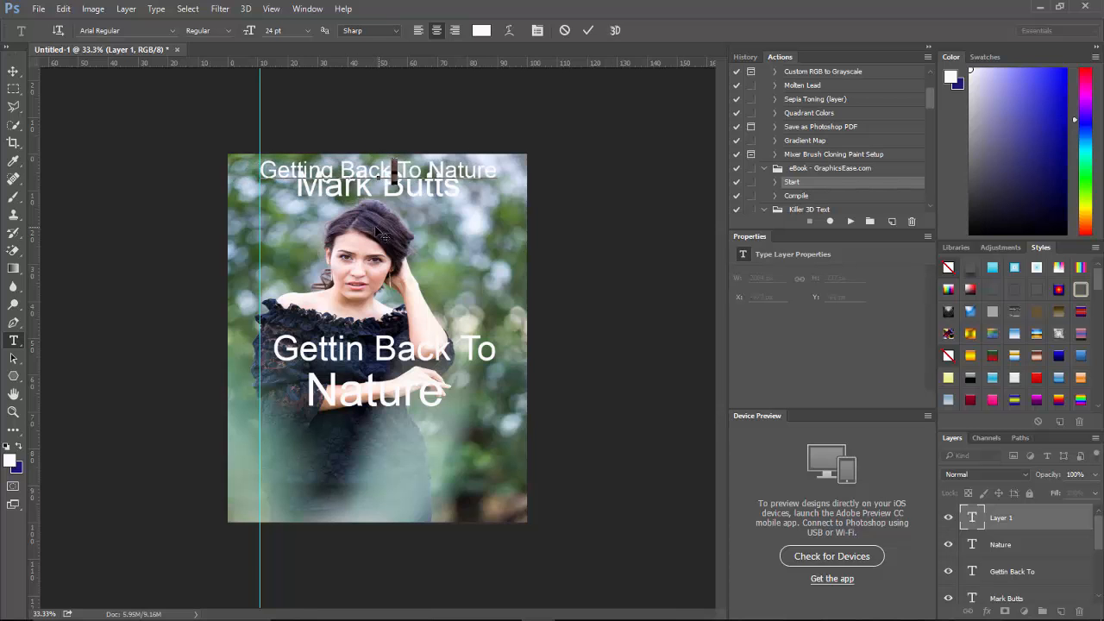
# Rotate the 'Getting Back To Nature' line 90° clockwise and drag it to the left spine edge.
pyautogui.click(63, 11)
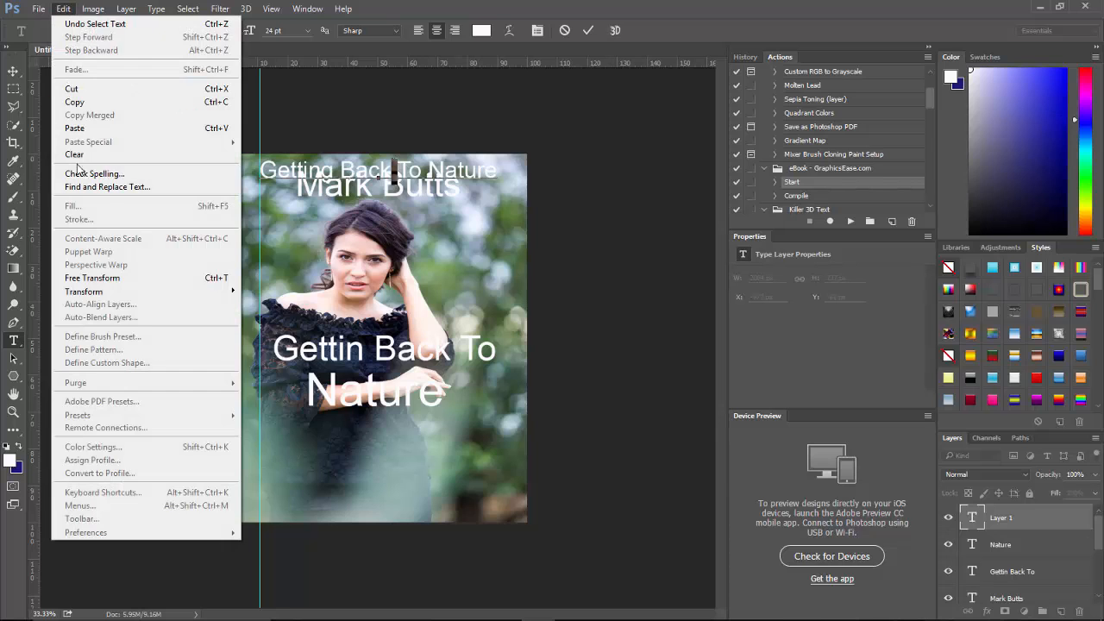
pyautogui.moveTo(145, 293)
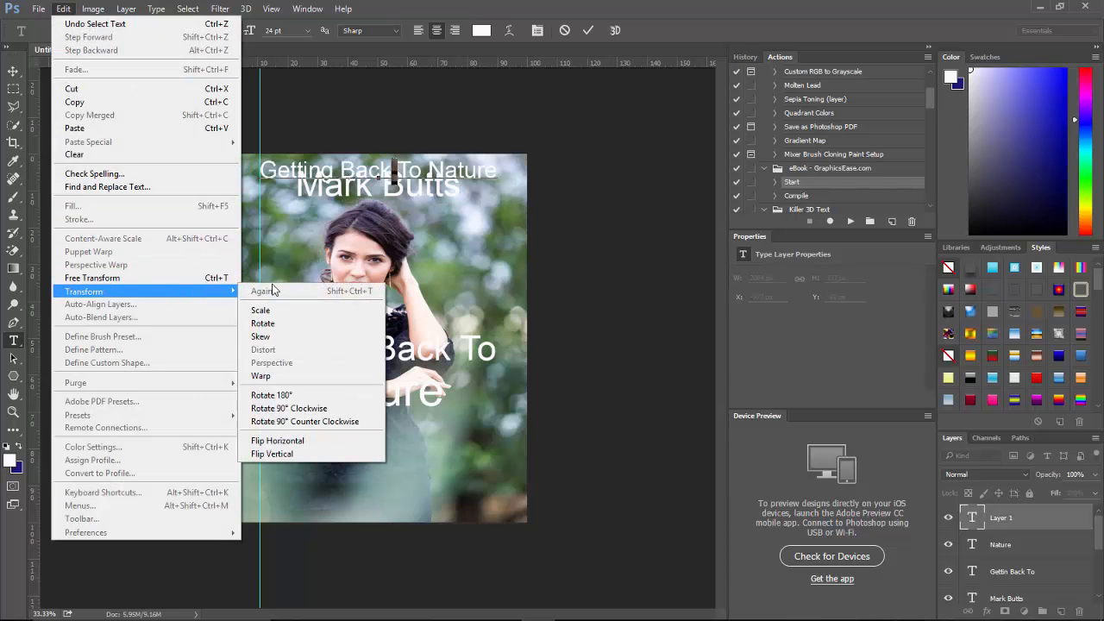
pyautogui.click(301, 408)
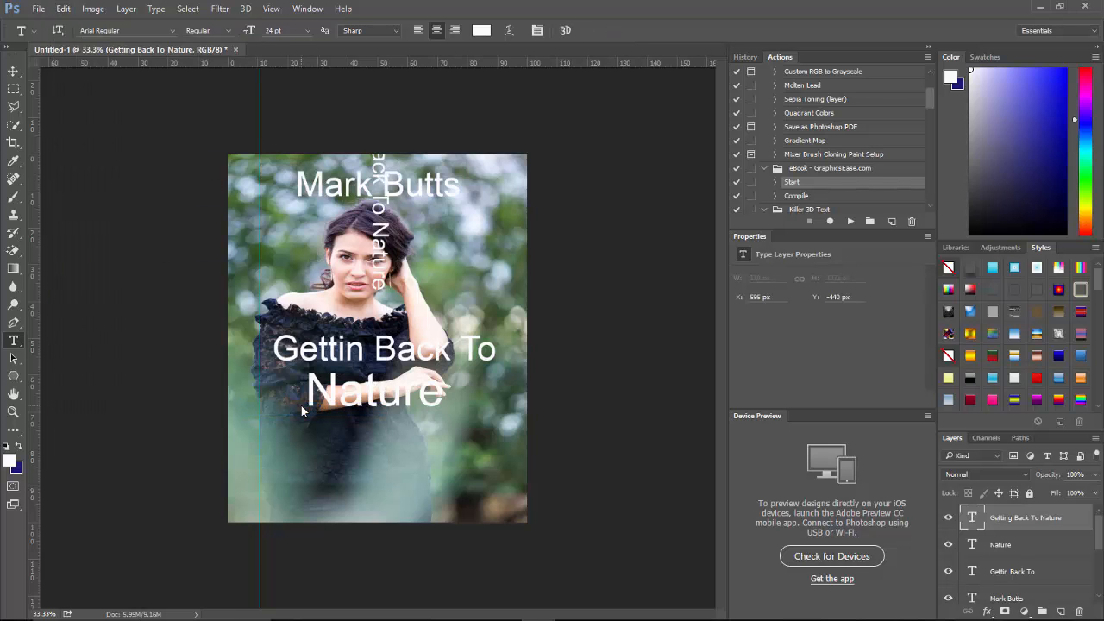
pyautogui.click(13, 71)
pyautogui.moveTo(391, 250); pyautogui.dragTo(259, 355)
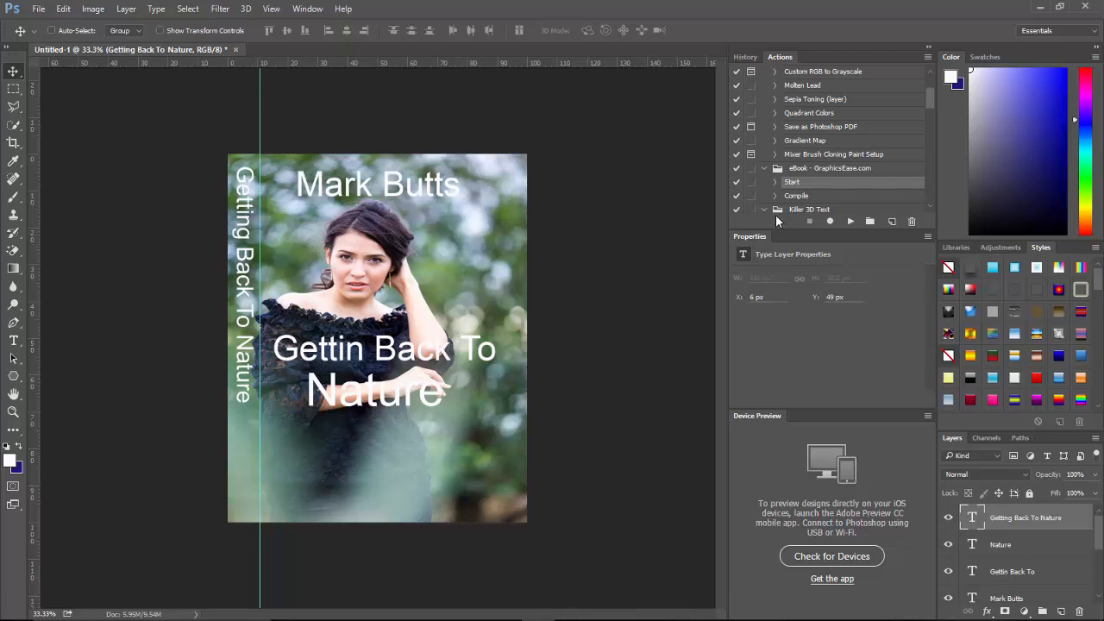
# Run the Compile action and open eBook Template.psd to generate the 3D mockup.
pyautogui.click(804, 197)
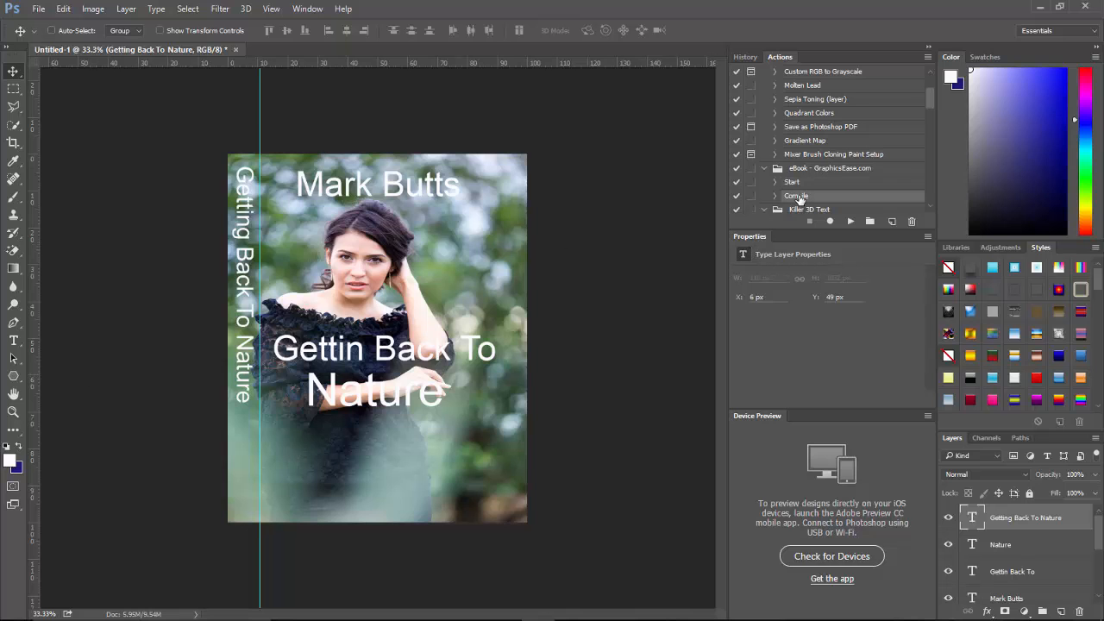
pyautogui.click(850, 221)
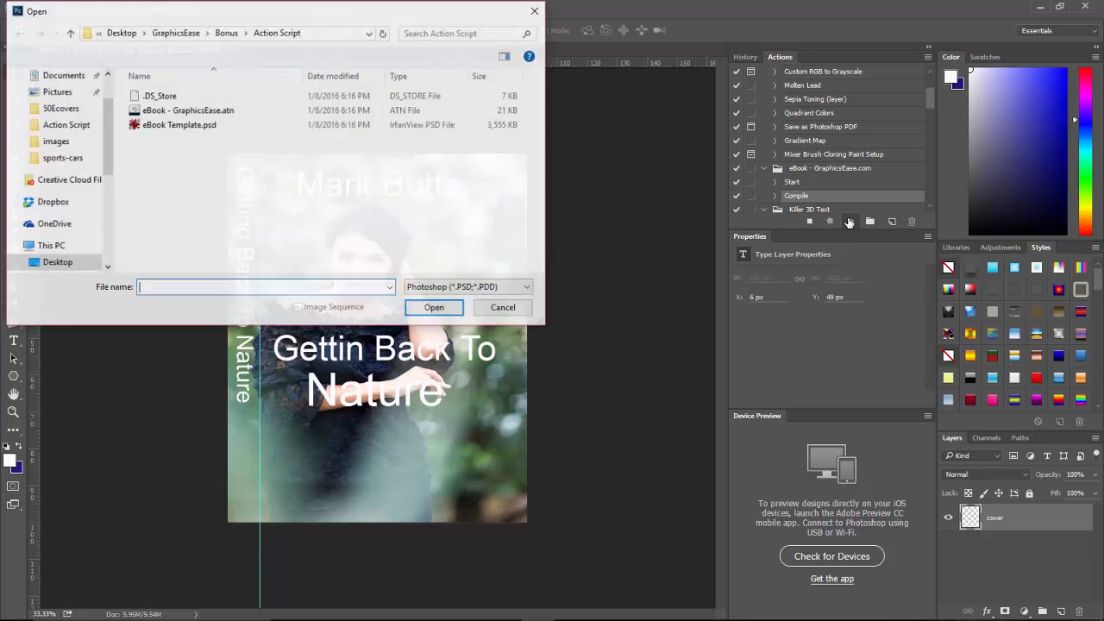
pyautogui.click(170, 126)
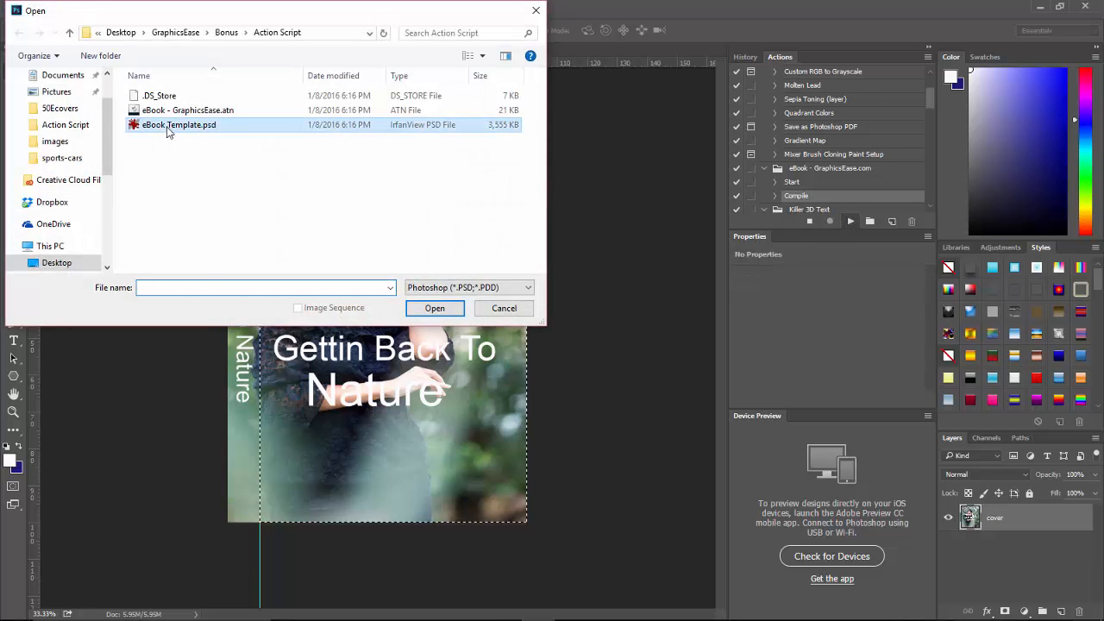
pyautogui.click(434, 308)
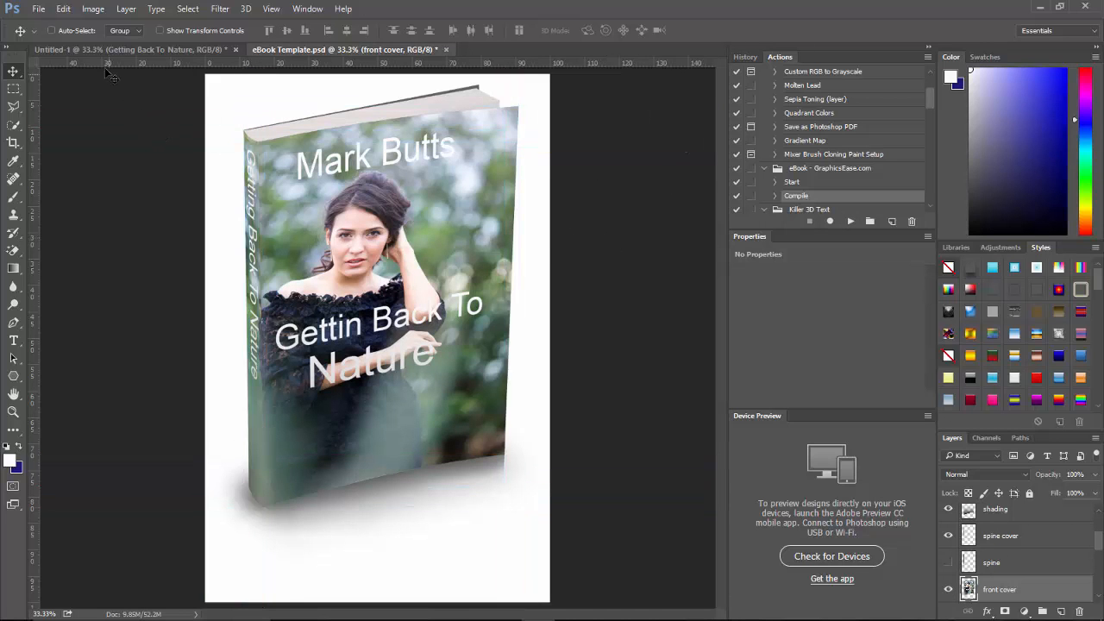
pyautogui.click(38, 8)
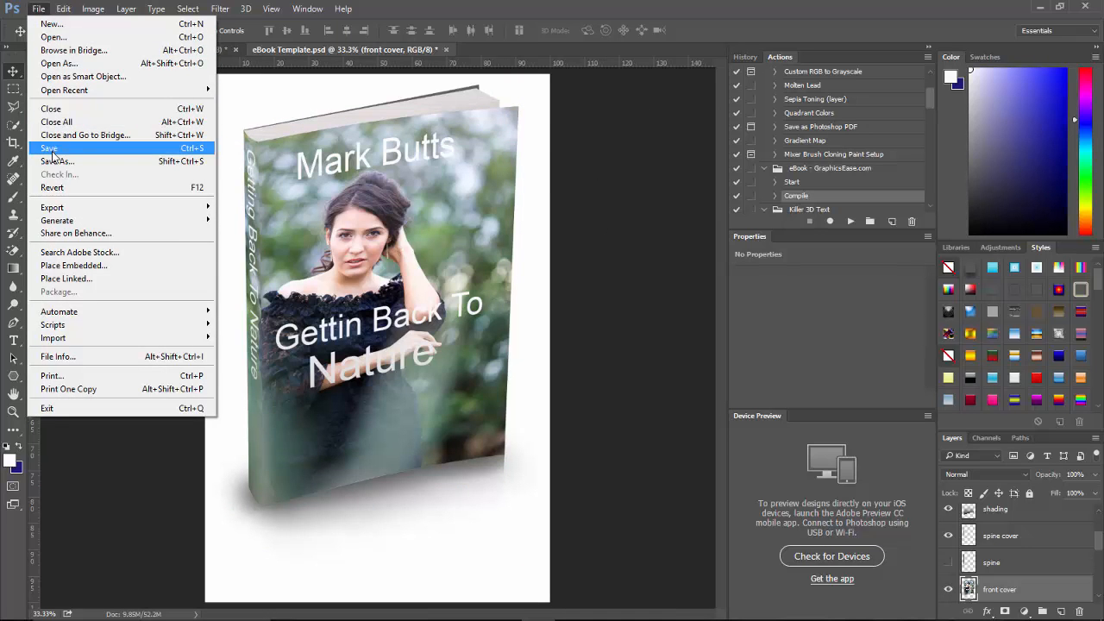
pyautogui.click(54, 158)
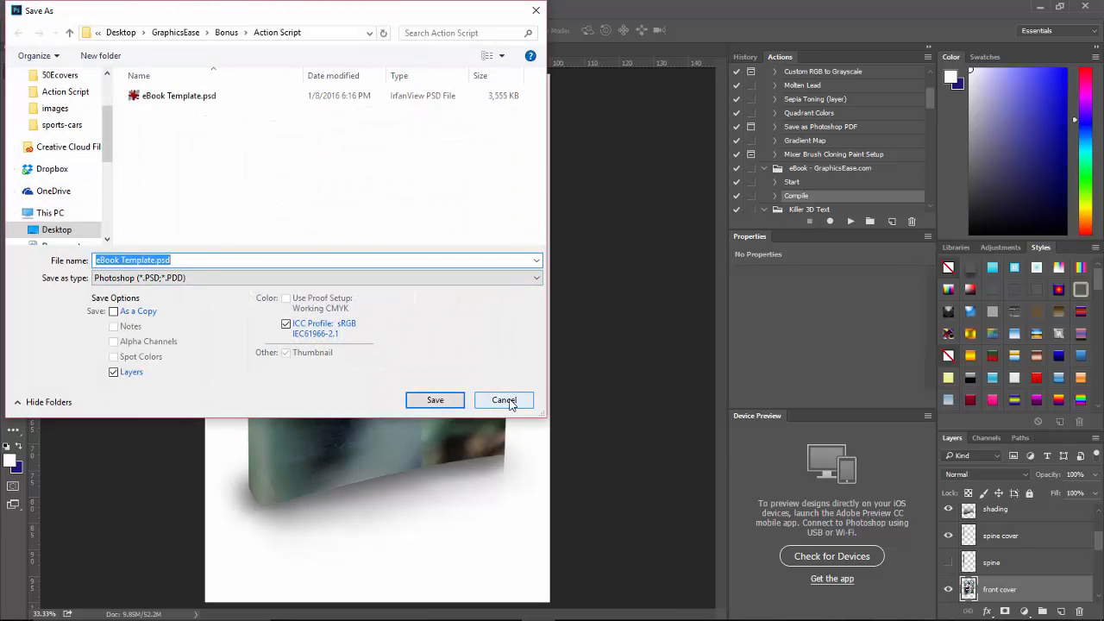
pyautogui.click(507, 401)
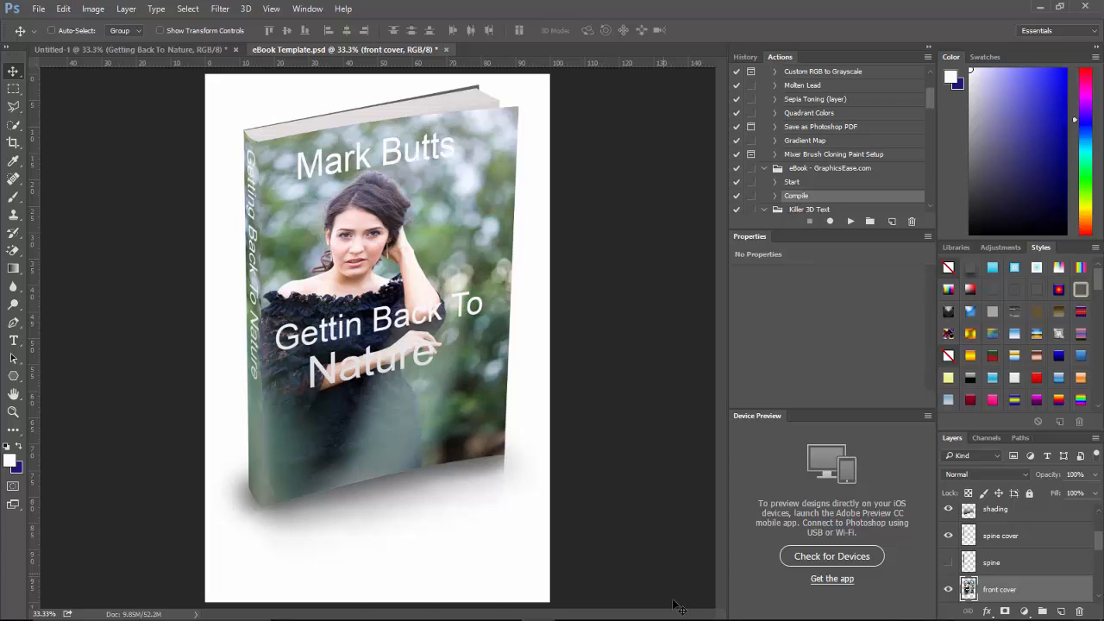
pyautogui.moveTo(682, 614)
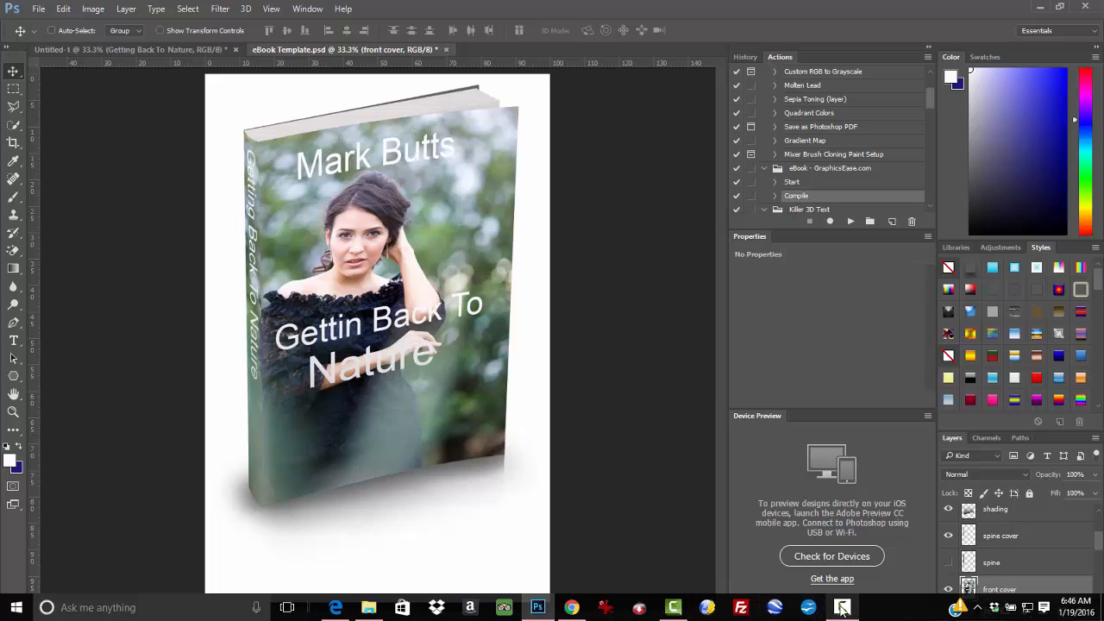